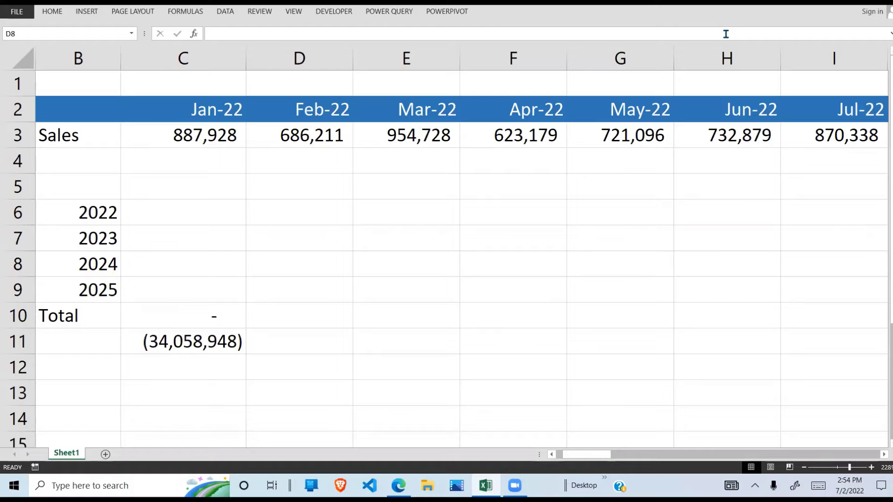
Look through the monthly sales in row 3 from January 2022 to the end of the data.
left_click(231, 136)
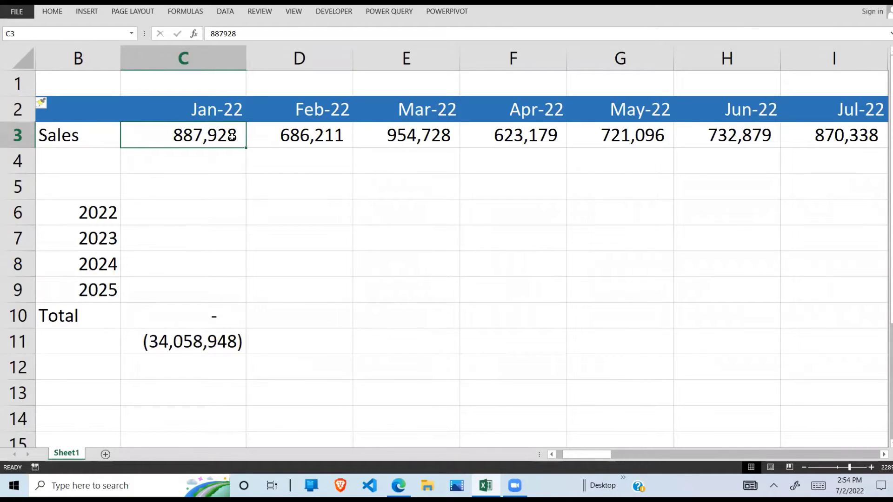
key("Right")
key("Right")
key("Right")
key("Right")
key("Right")
key("Right")
key("Right")
key("Right")
key("Right")
key("Right")
key("Right")
key("Right")
key("Right")
key("Right")
key("Right")
key("Right")
key("Right")
key("Right")
key("Right")
key("Right")
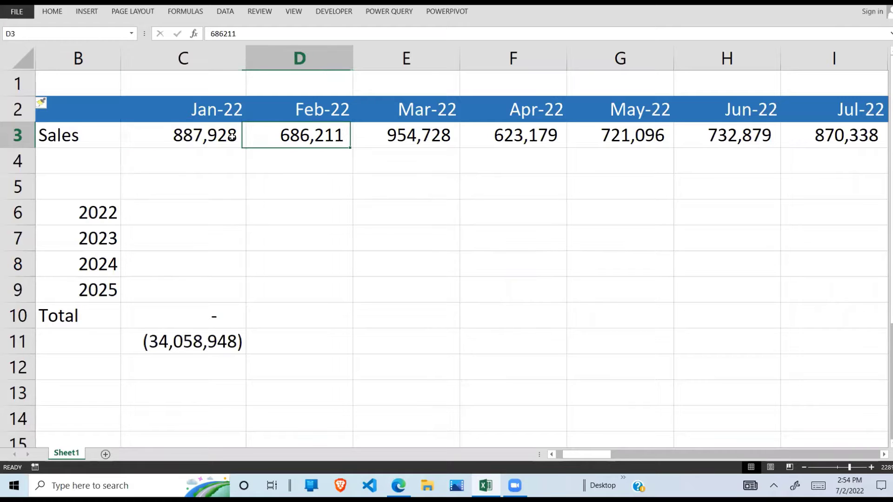
key("Right")
key("Right")
key("Right")
key("Right")
key("Right")
key("Right")
key("Right")
key("Right")
key("Right")
key("Right")
key("Right")
key("Right")
key("Right")
key("Right")
key("Right")
key("Right")
key("Right")
key("Right")
key("Right")
key("Right")
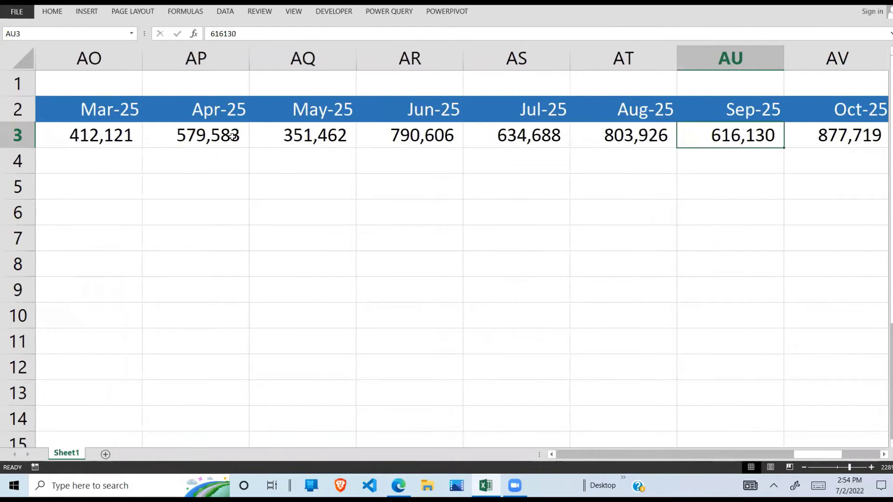
key("Left")
key("Left")
key("Left")
key("Left")
key("Left")
key("Left")
key("Left")
key("Left")
key("Left")
key("Left")
key("Left")
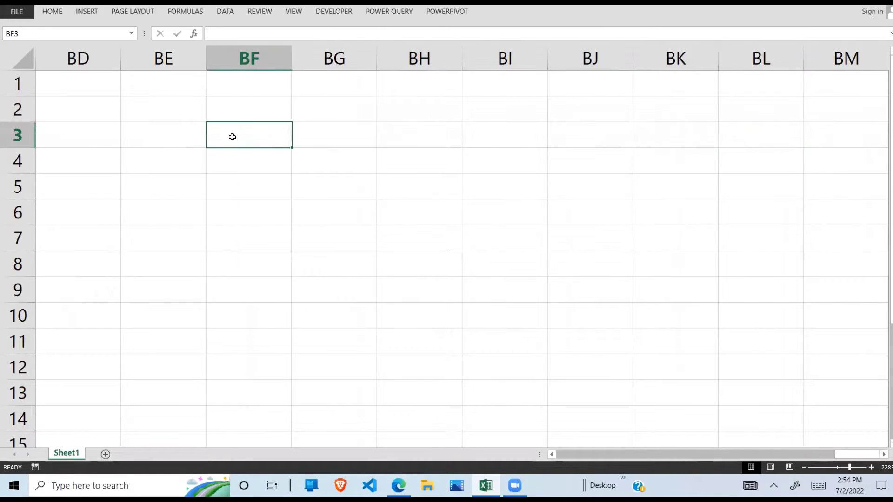
key("Left")
key("Left")
key("Left")
key("Left")
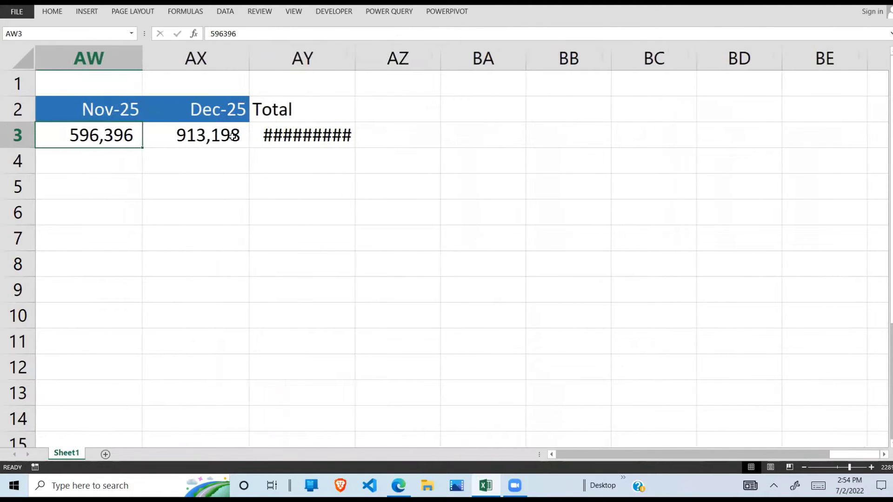
Widen column AY to fit the Total figure and inspect the formula in AY3.
left_click(224, 108)
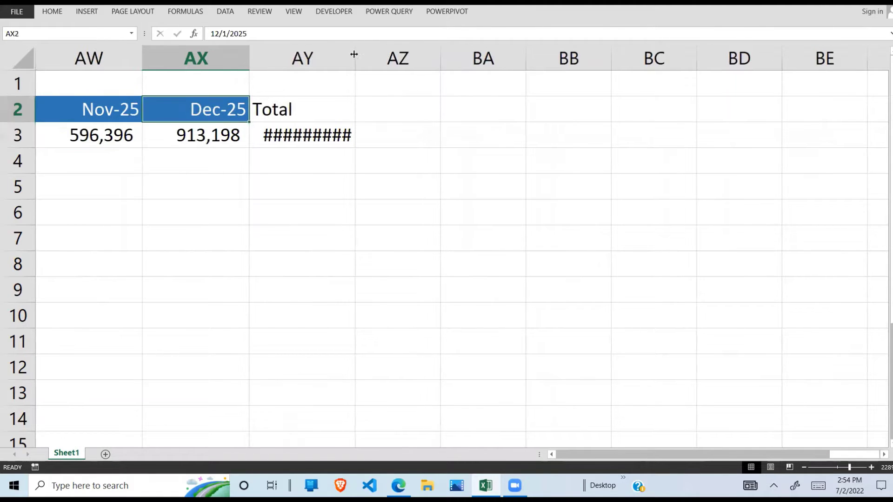
left_click_drag(357, 49, 370, 47)
left_click(341, 134)
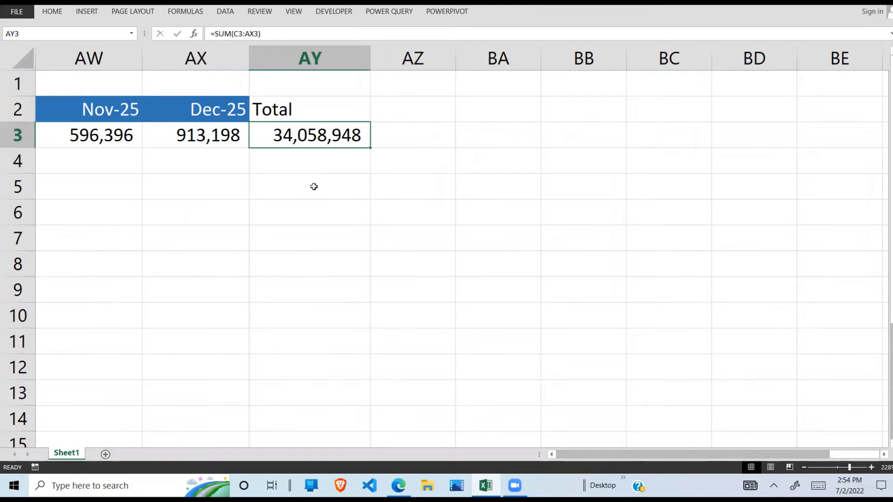
Look back through the monthly sales in row 3 to the start of the sheet.
key("Left")
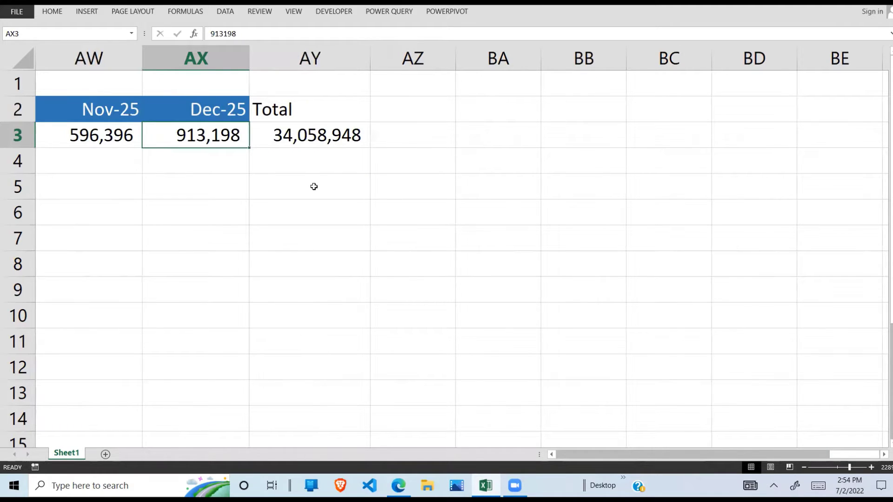
key("Left")
key("Left")
key("Left")
key("Left")
key("Left")
key("Left")
key("Left")
key("Left")
key("Left")
key("Left")
key("Left")
key("Left")
key("Left")
key("Left")
key("Left")
key("Left")
key("Left")
key("Left")
key("Left")
key("Left")
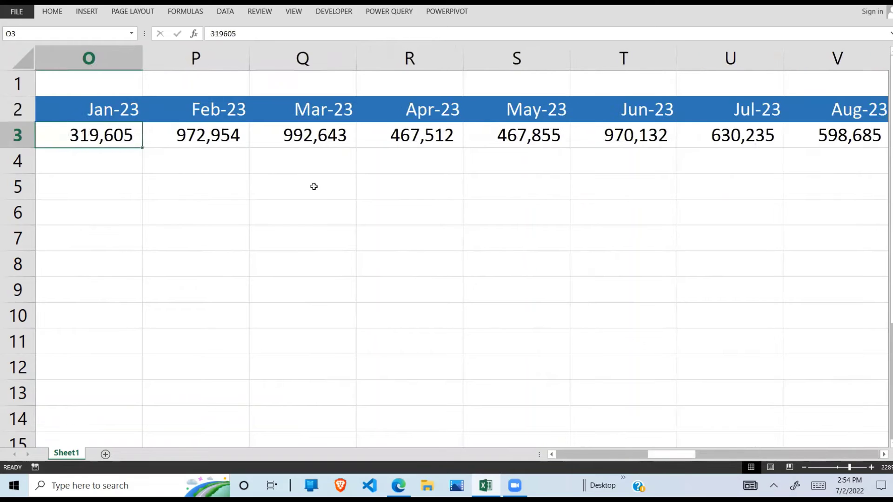
key("Home")
Examine the yearly summary cells for 2022 to 2025 and the formula in their Total cell C10.
left_click(279, 210)
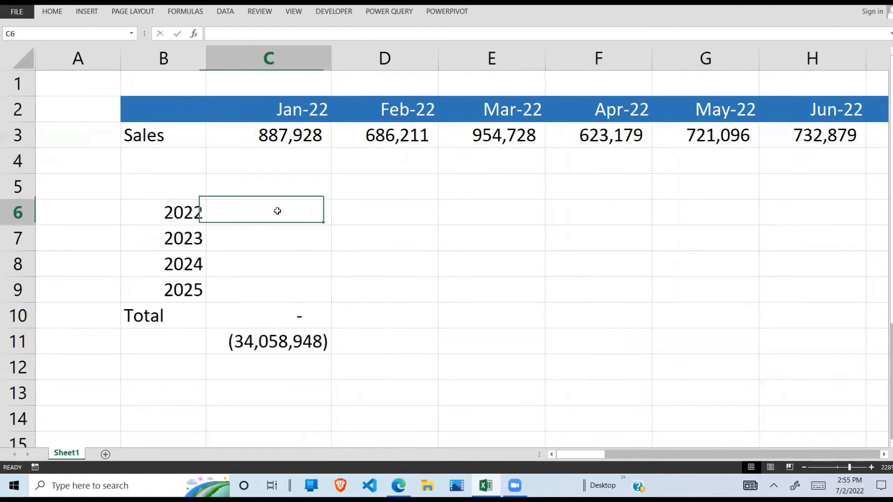
left_click(194, 211)
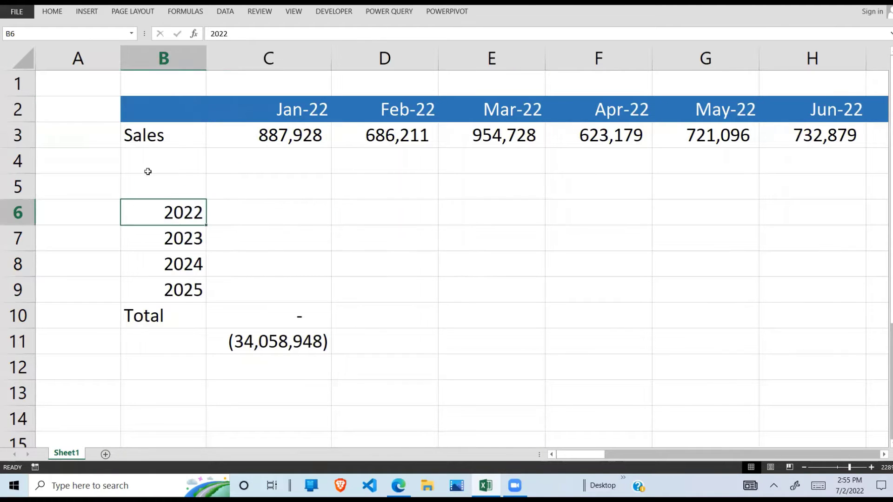
left_click(258, 210)
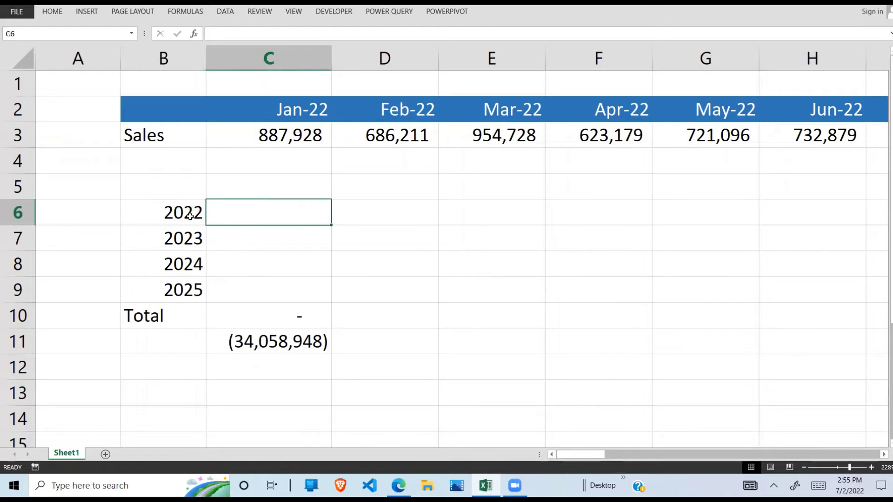
left_click(190, 216)
left_click(251, 213)
left_click(257, 242)
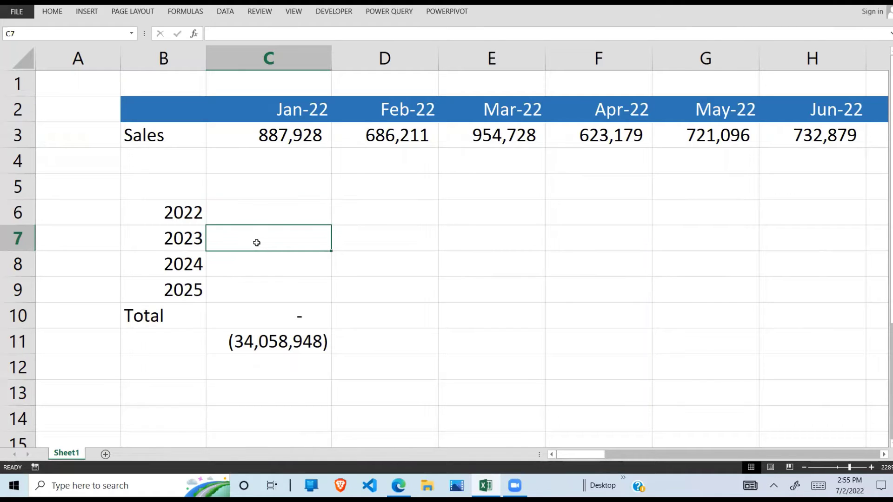
left_click(284, 280)
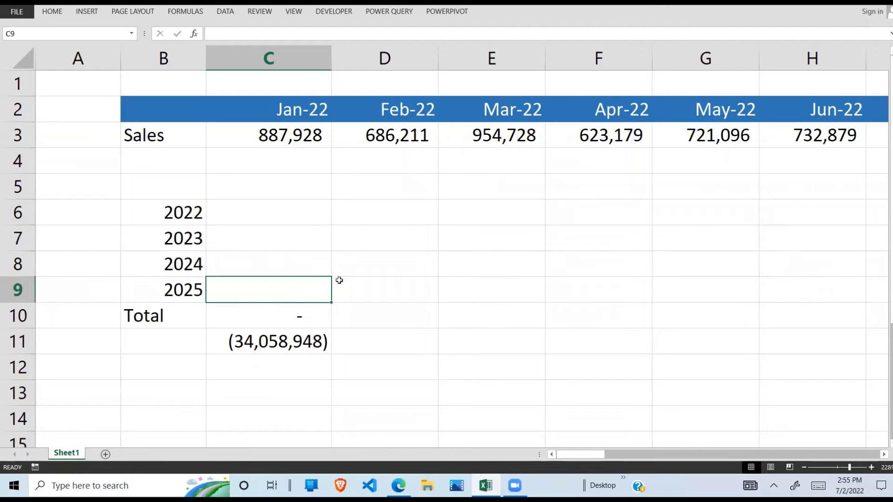
left_click(291, 318)
double_click(290, 318)
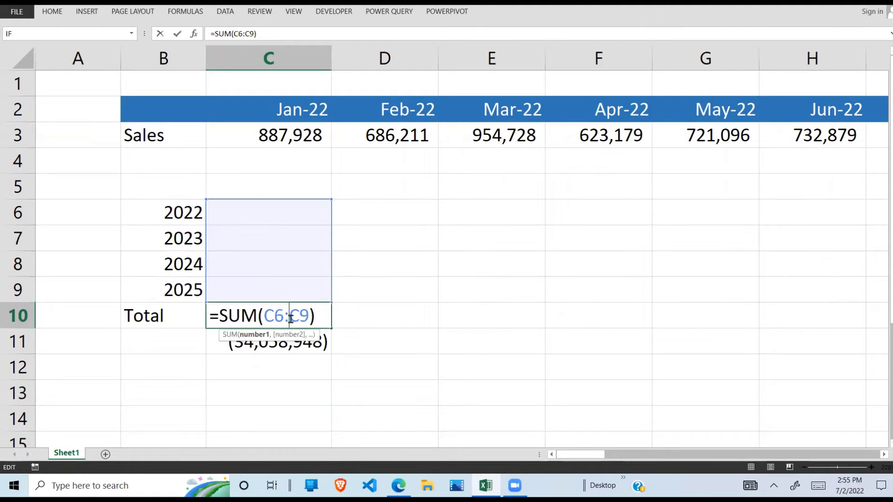
key("Return")
left_click(456, 266)
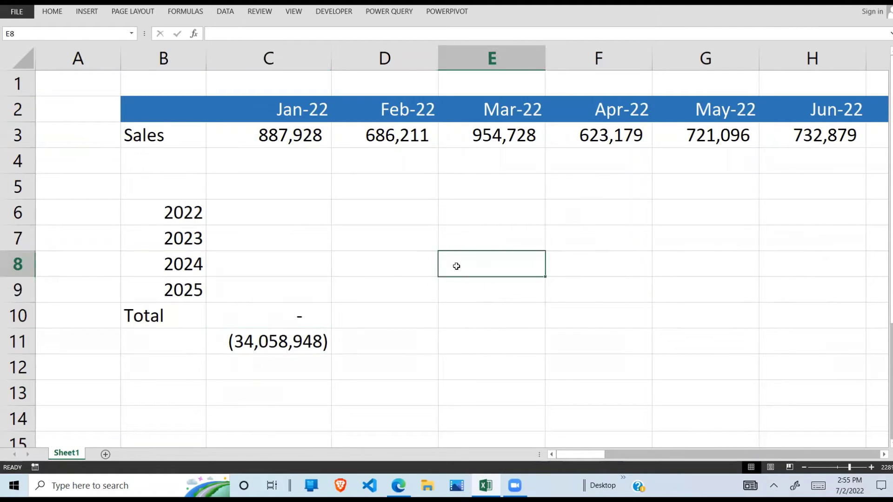
Sum the January to December 2022 sales in C6 with =SUM(C3:N3) and check the entered formula.
left_click(279, 212)
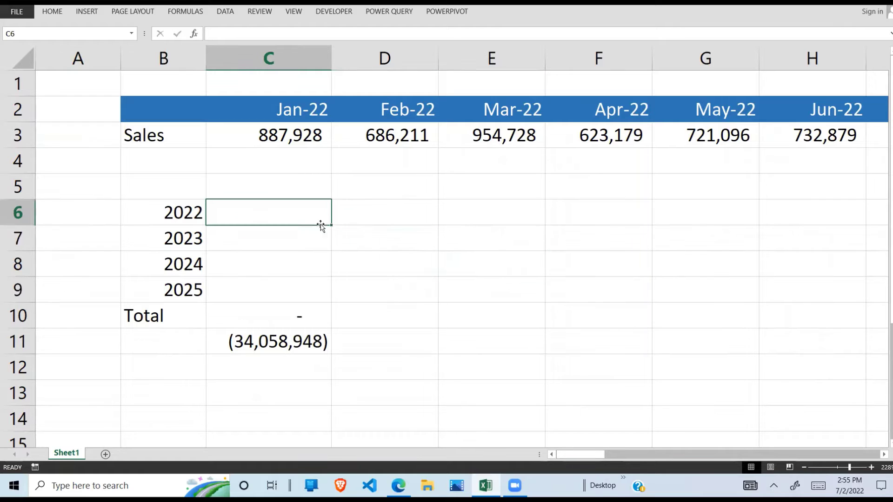
type("=sum")
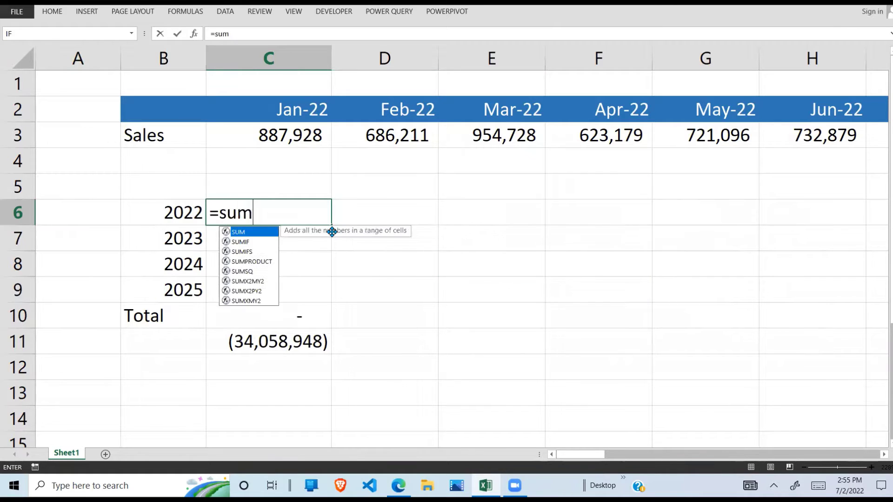
type("(")
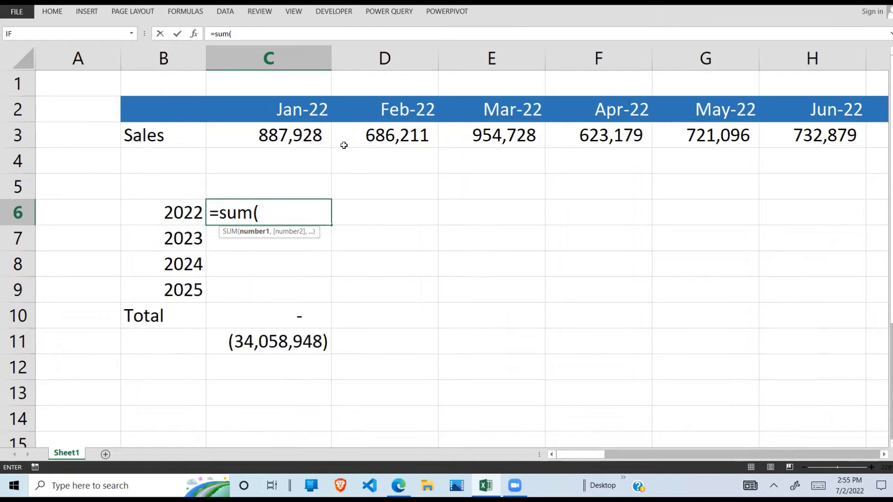
left_click_drag(287, 134, 547, 138)
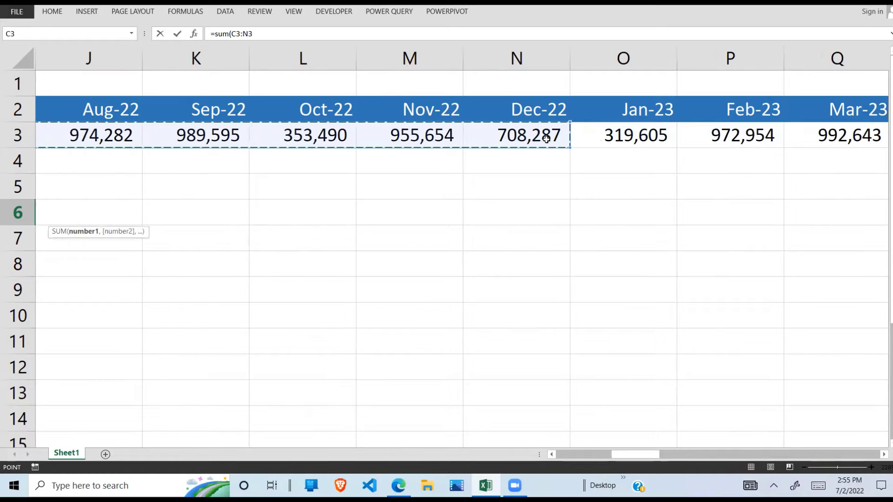
type(")")
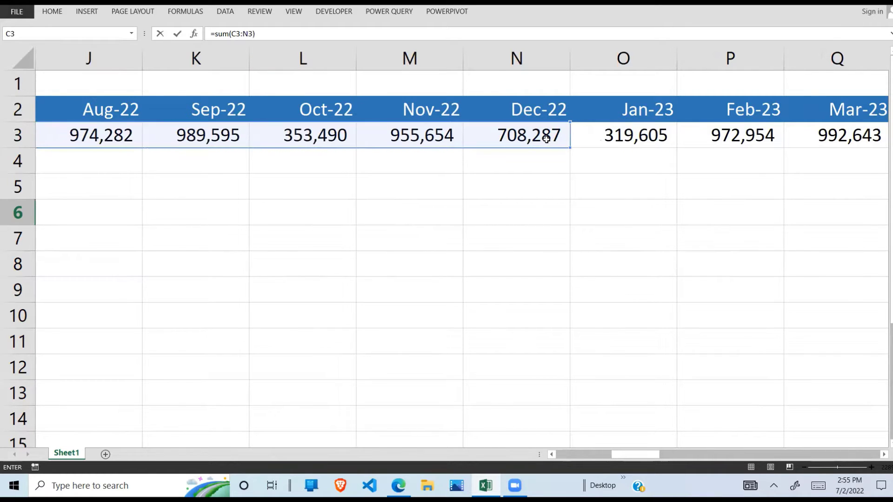
key("Return")
left_click(183, 207)
left_click(138, 218)
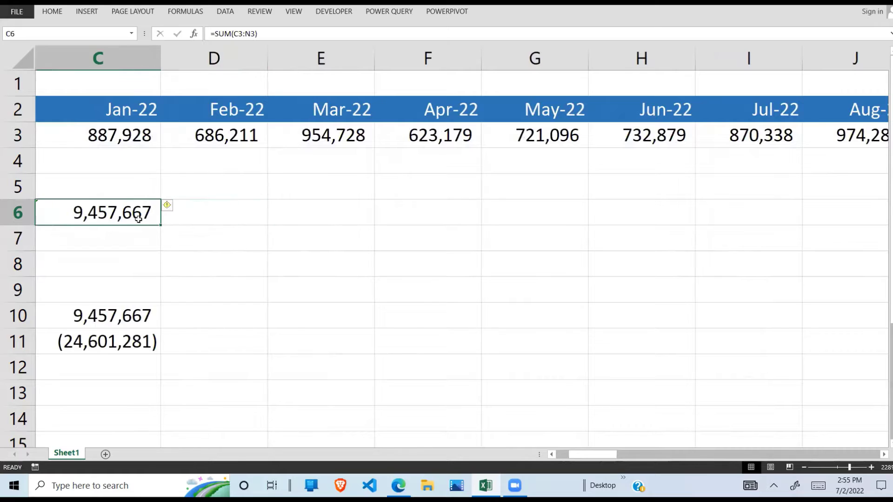
key("Left")
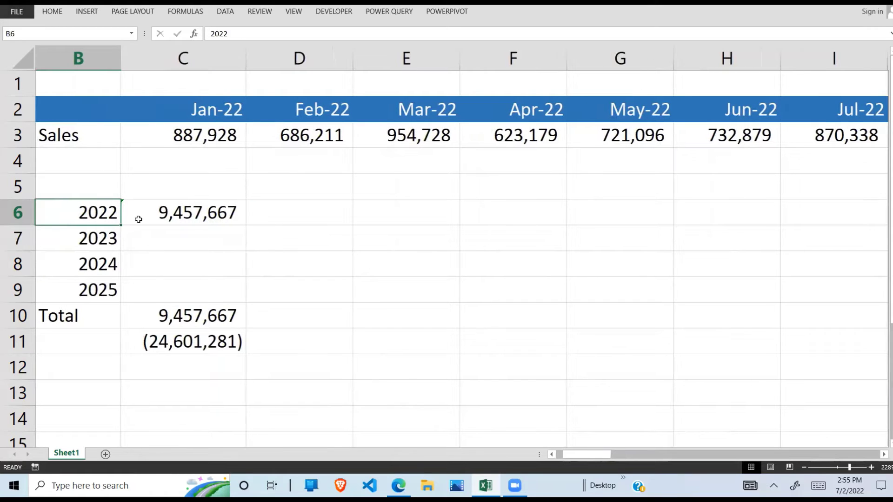
key("Down")
key("Right")
type("=s")
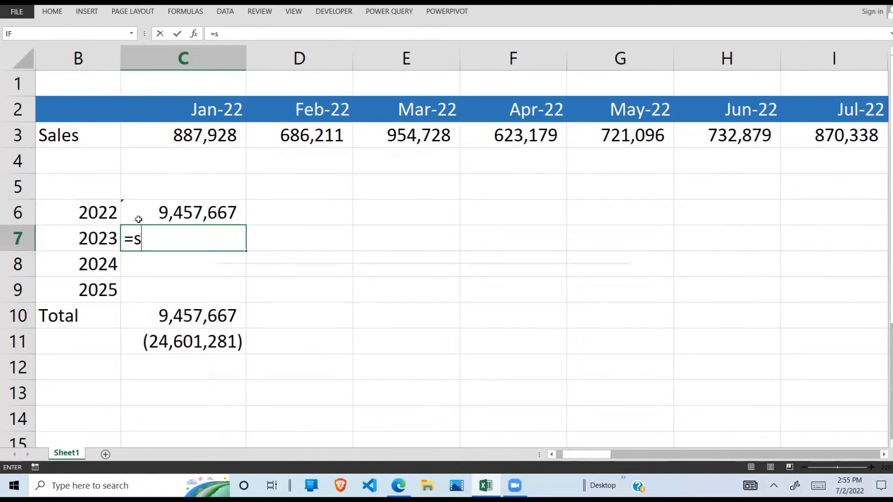
type("um(")
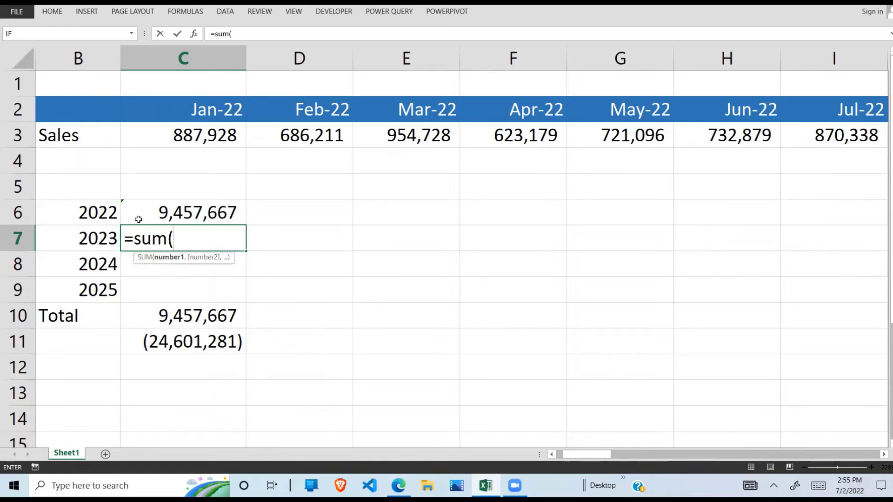
left_click(670, 134)
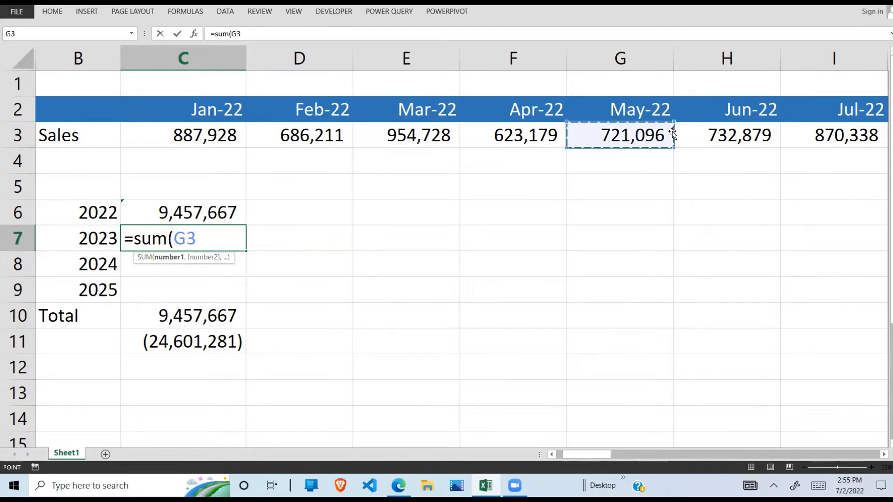
key("Right")
key("Right")
key("Right")
key("Right")
key("Right")
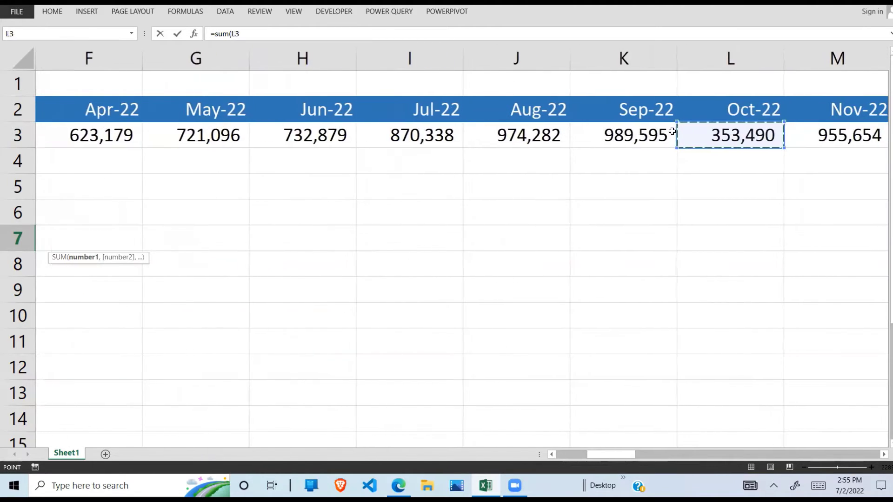
key("Escape")
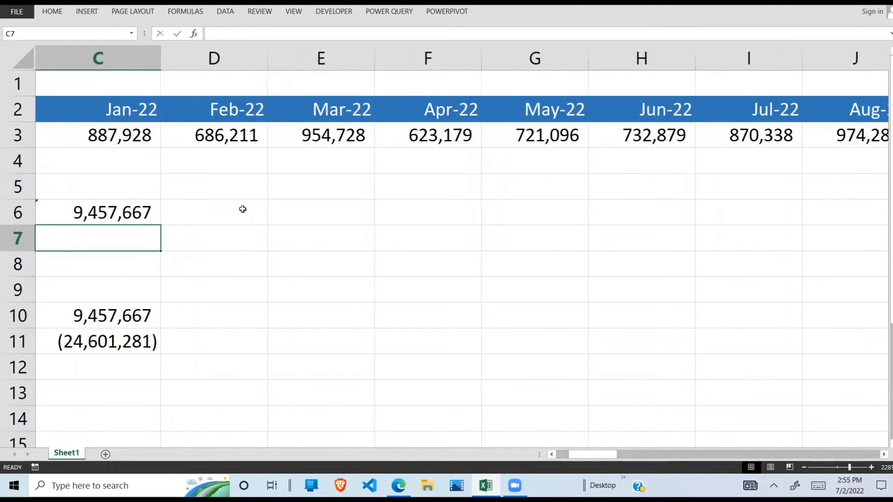
Clear the SUM formula from the 2022 summary cell C6.
left_click(227, 219)
key("Left")
key("Left")
key("Left")
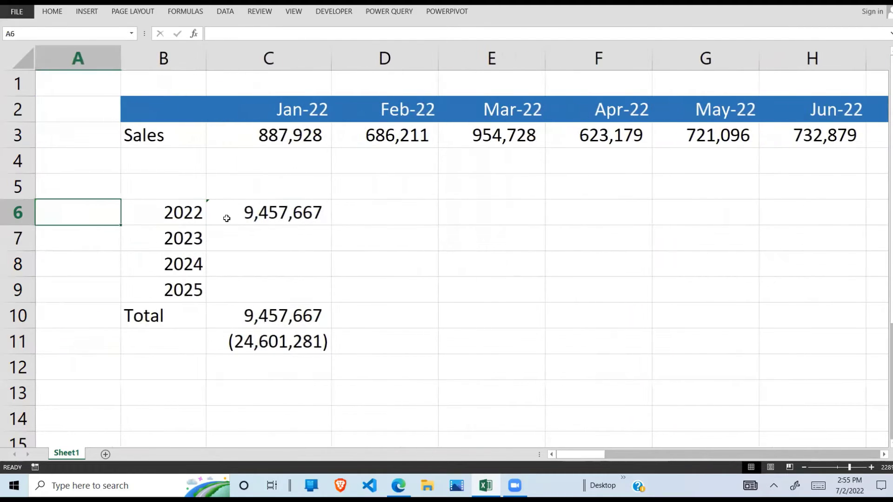
key("Right")
key("Right")
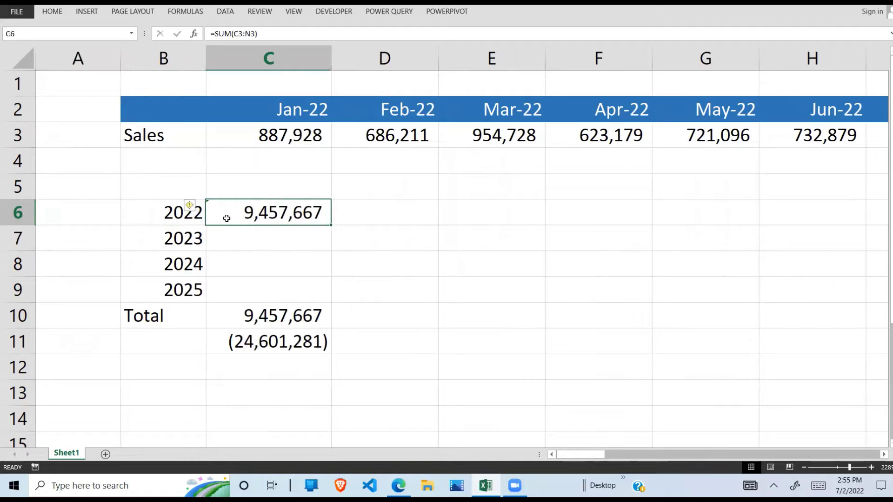
key("Delete")
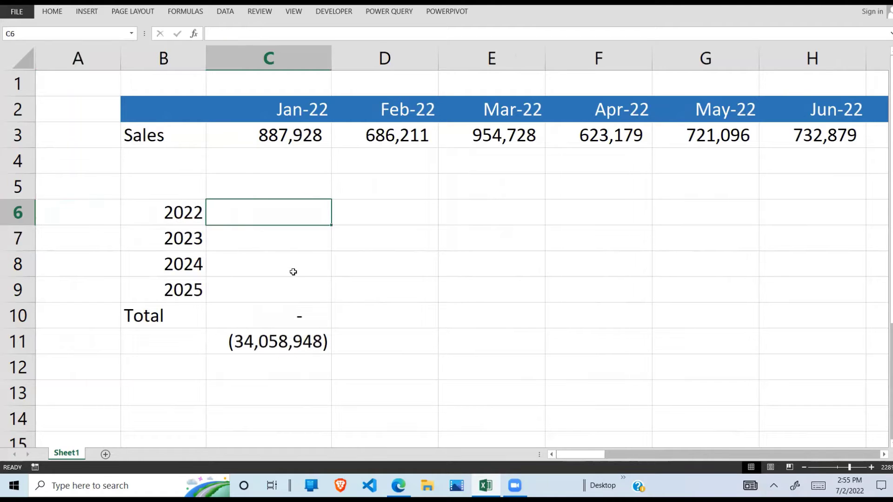
left_click(293, 271)
left_click(267, 214)
left_click(292, 271)
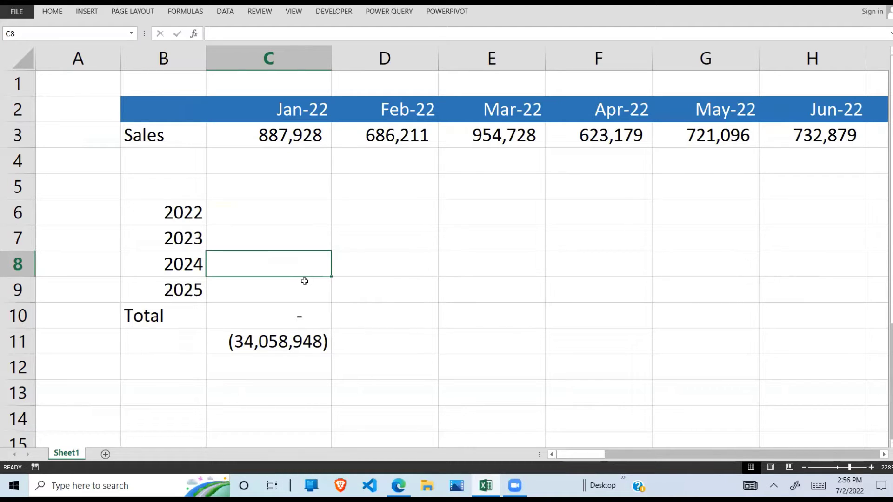
left_click(293, 226)
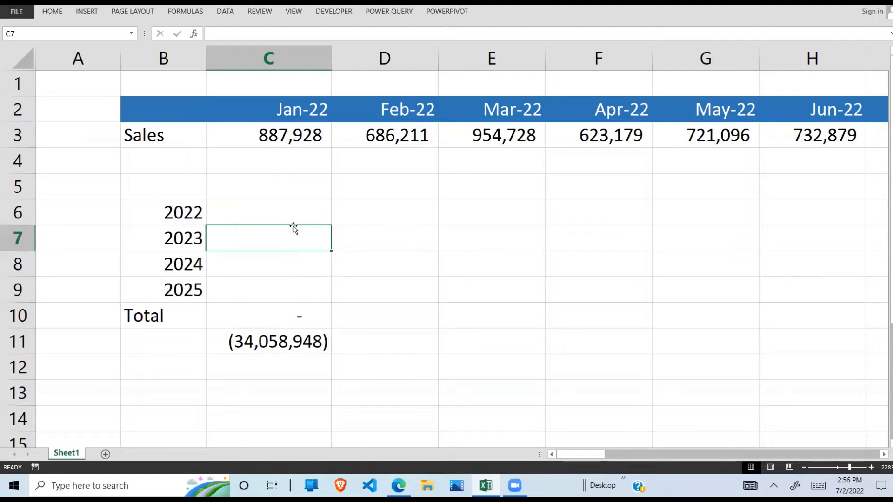
left_click(297, 210)
type("=")
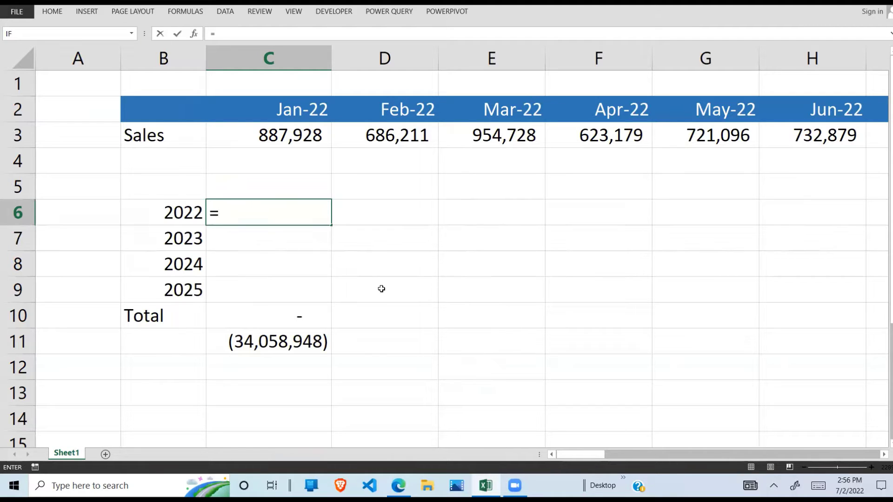
type("sumif")
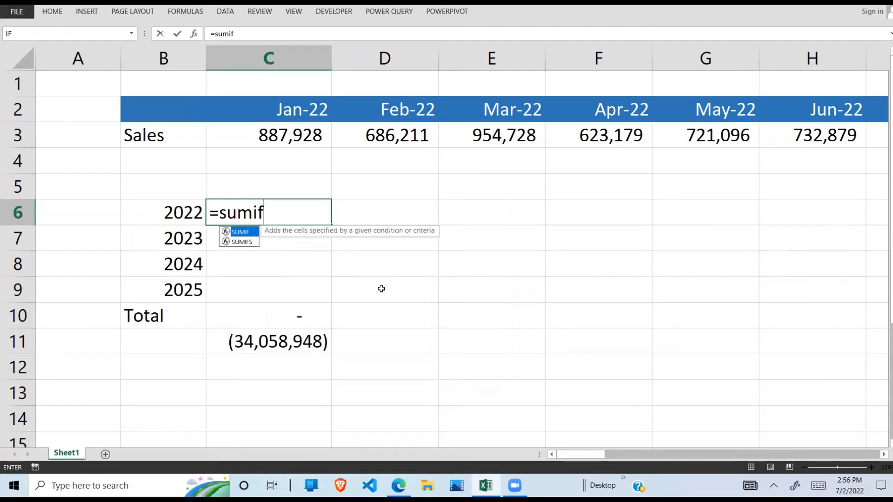
type("(")
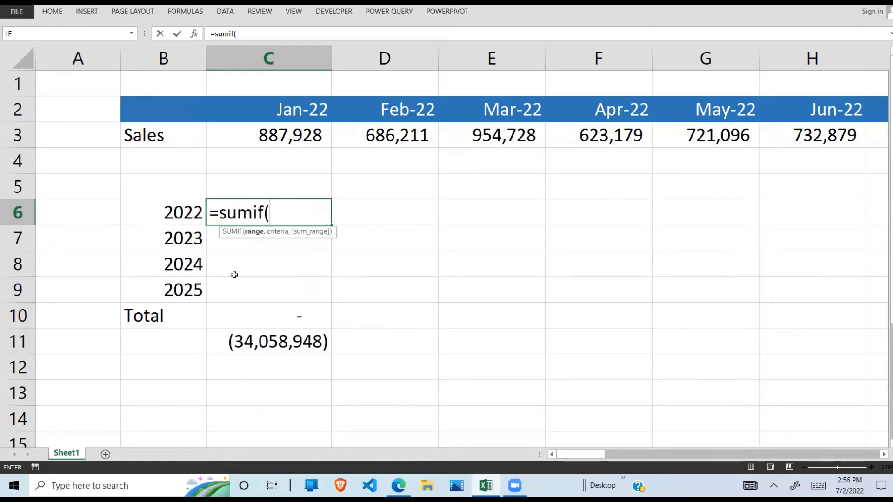
key("BackSpace")
key("BackSpace")
key("BackSpace")
key("BackSpace")
key("BackSpace")
key("BackSpace")
key("BackSpace")
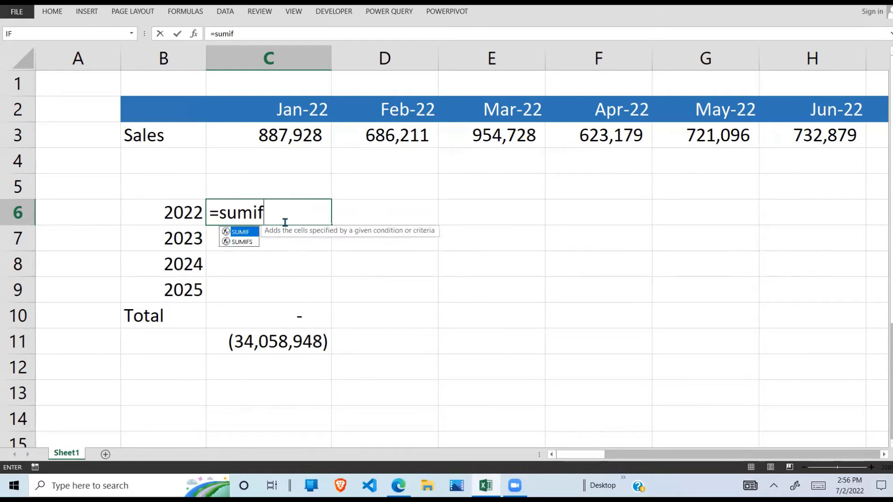
left_click(277, 241)
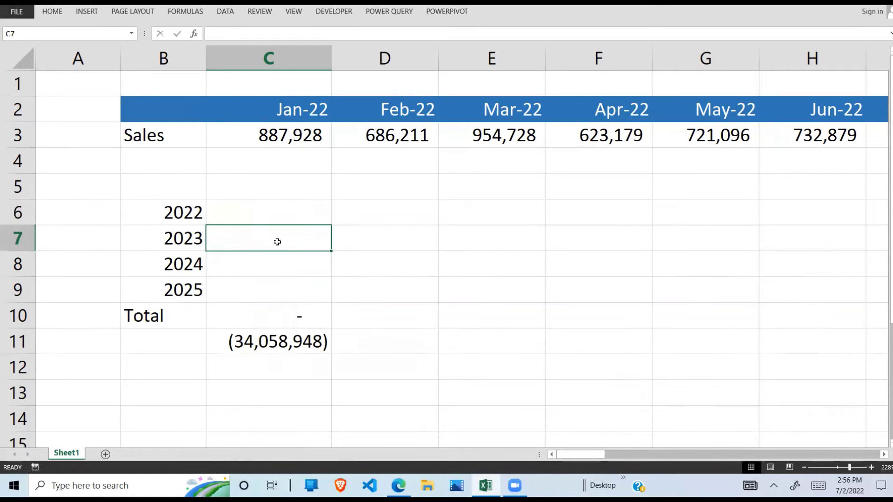
Compare the summary year labels with the month header dates, and extract the year of January 2022 in C1 with =YEAR(C2).
left_click(169, 213)
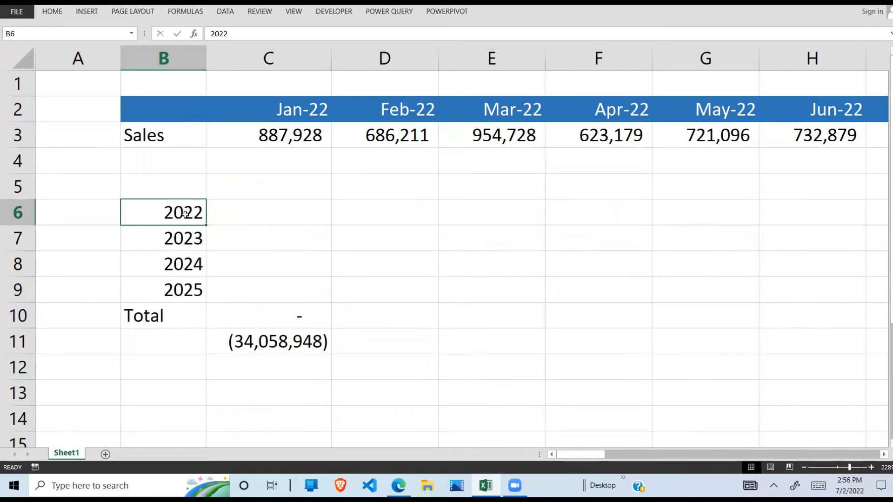
left_click_drag(186, 214, 182, 286)
mouse_move(288, 111)
left_mouse_down()
mouse_move(406, 104)
mouse_move(293, 111)
left_mouse_up()
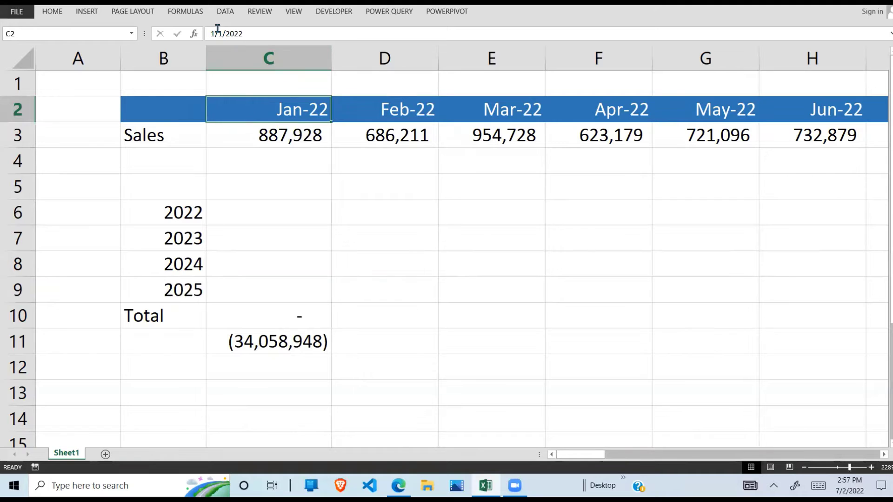
left_click(404, 110)
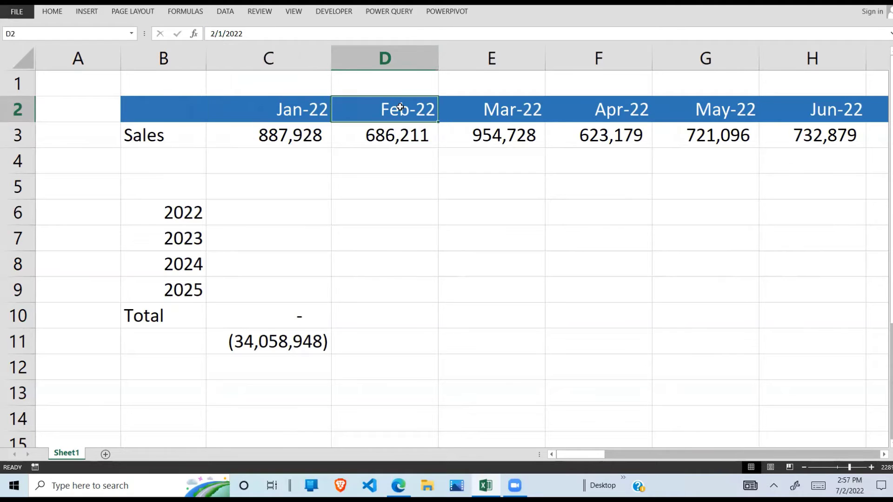
left_click(280, 80)
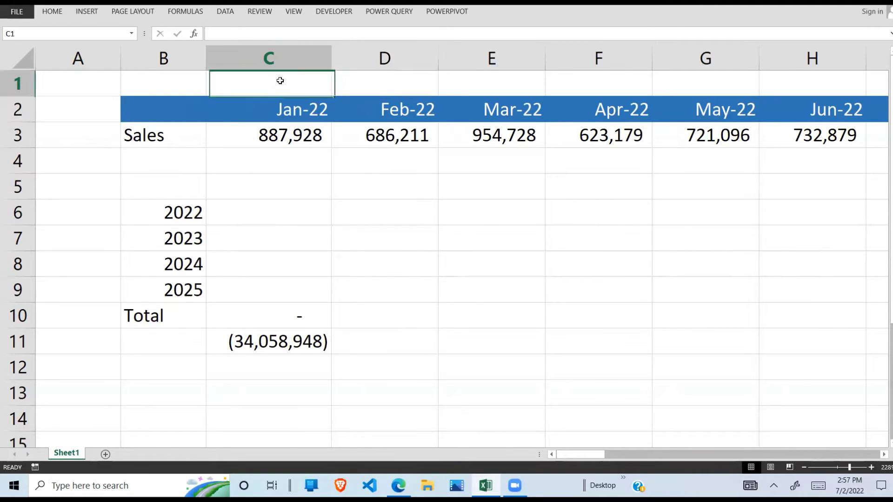
type("=")
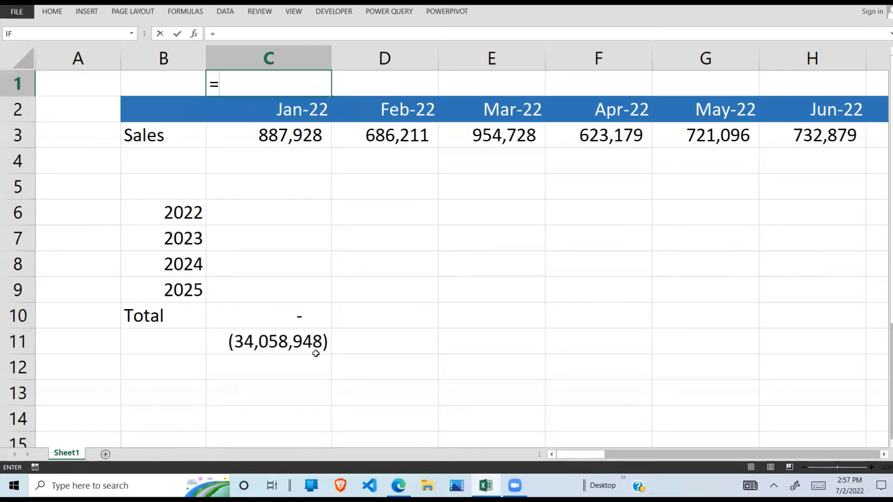
type("year")
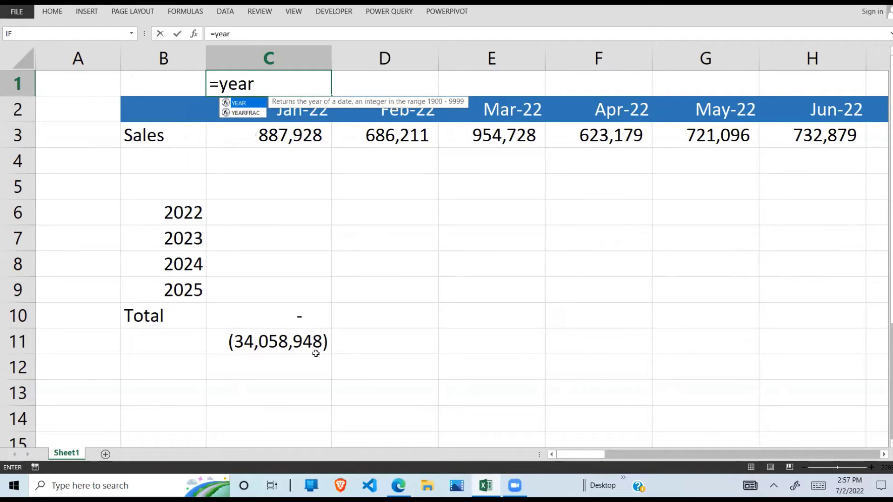
type("(")
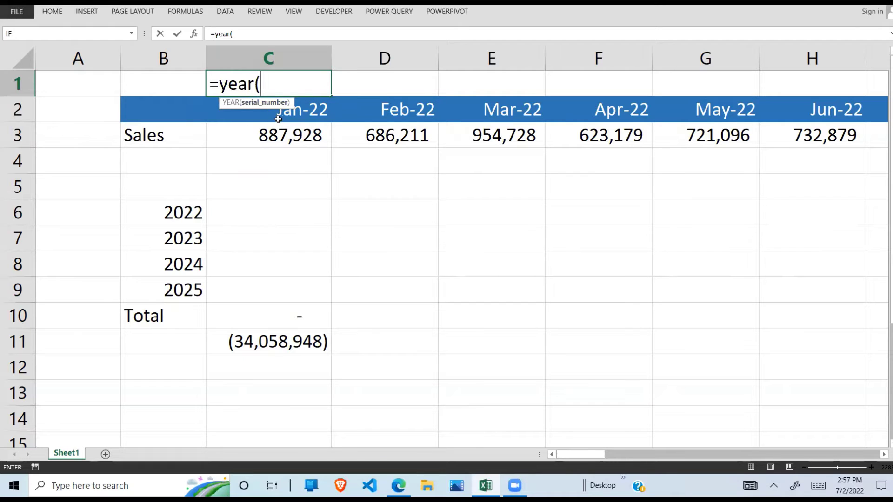
left_click(317, 116)
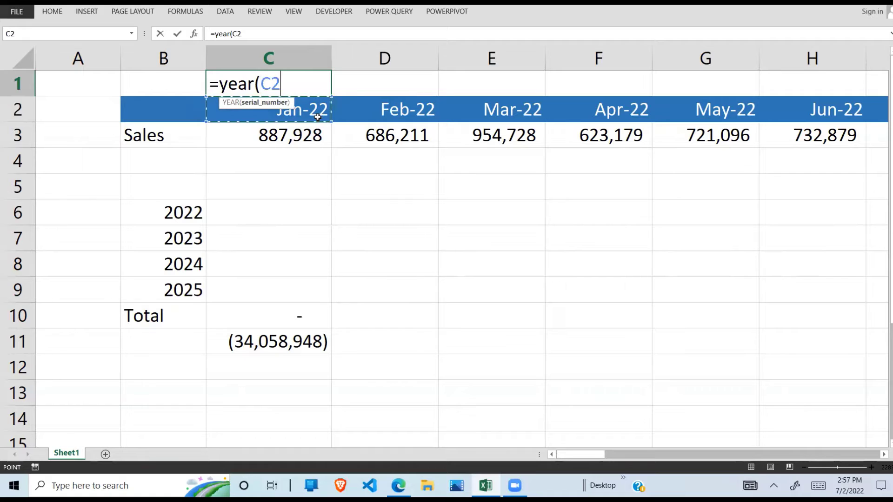
type(")")
key("Return")
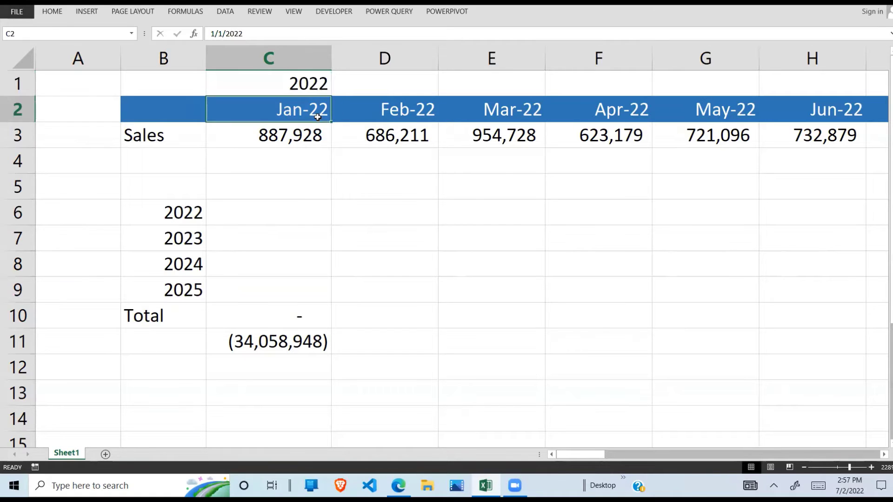
Fill the YEAR formula from C1 across row 1 to AX1, above the December 2025 header.
left_click(313, 91)
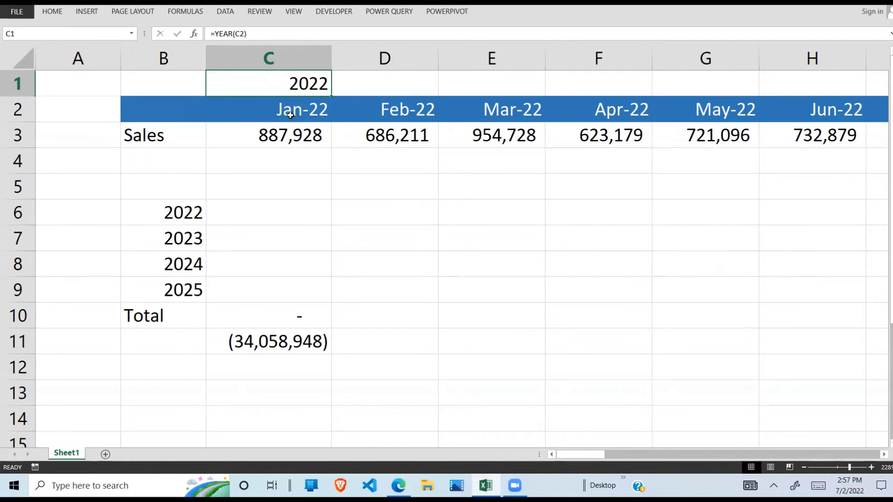
left_click(330, 99)
left_click(312, 79)
left_click_drag(331, 97, 670, 91)
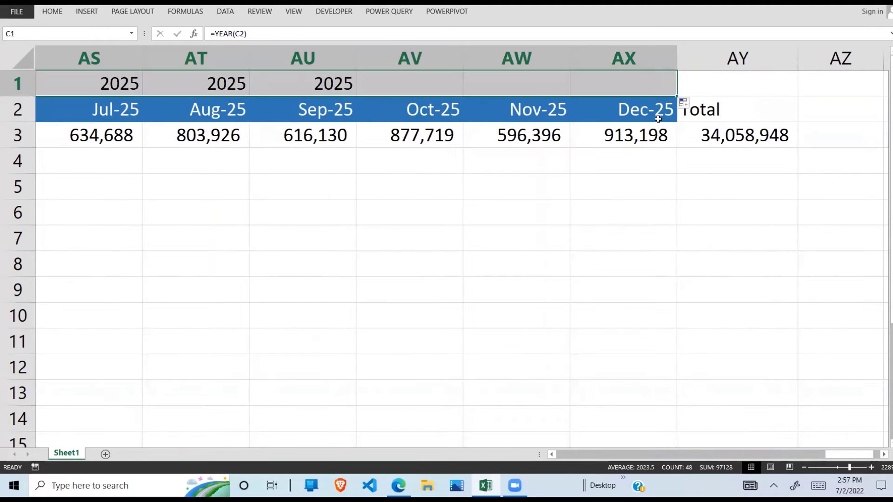
Look back through the filled years above the month headers to the start of the sheet.
left_click(656, 113)
key("Left")
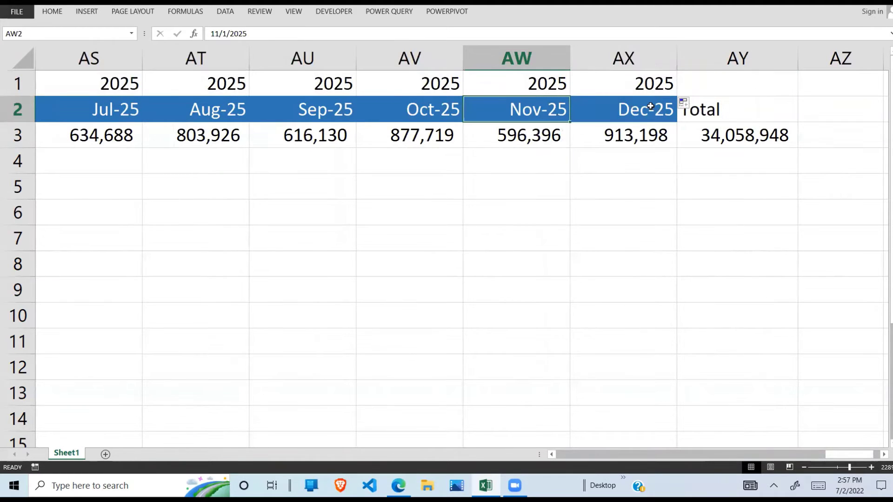
key("Left")
key("Left")
key("Left")
key("Left")
key("Left")
key("Left")
key("Left")
key("Left")
key("Left")
key("Left")
key("Left")
key("Left")
key("Left")
key("Left")
key("Left")
key("Left")
key("Left")
key("Left")
key("Left")
key("Left")
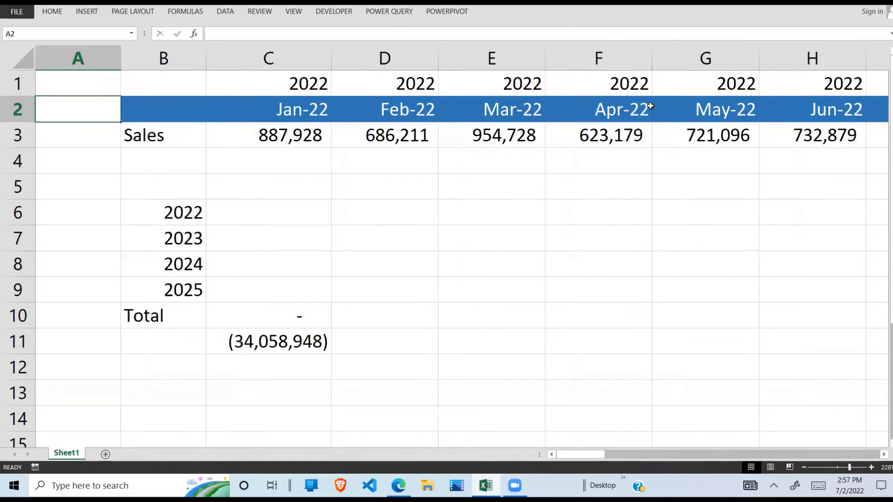
Total the 2022 sales in C6 with =SUMIF($C$1:$AX$1,B6,$C$3:$AX$3), keeping the year and sales ranges absolute.
left_click(266, 215)
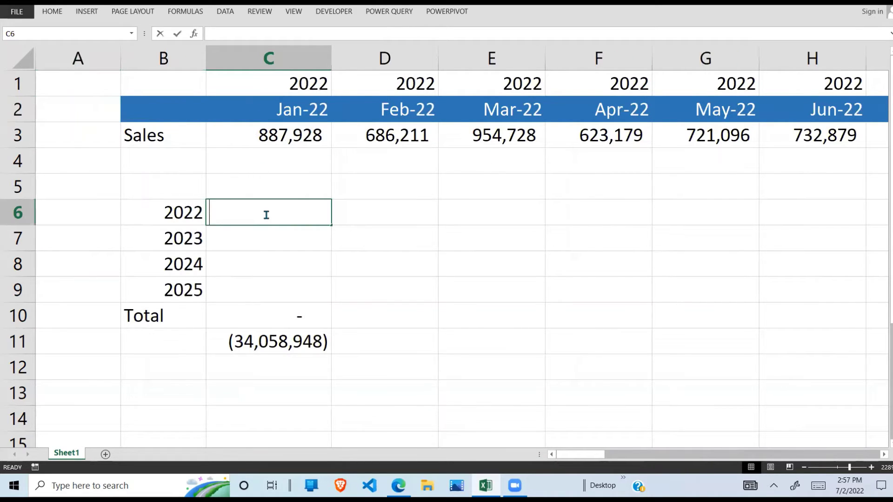
type("=sumif(")
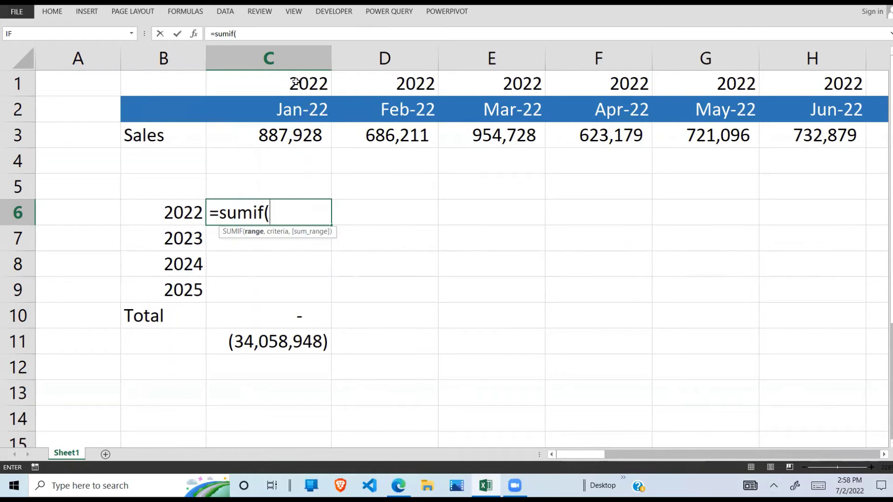
left_click_drag(296, 82, 665, 84)
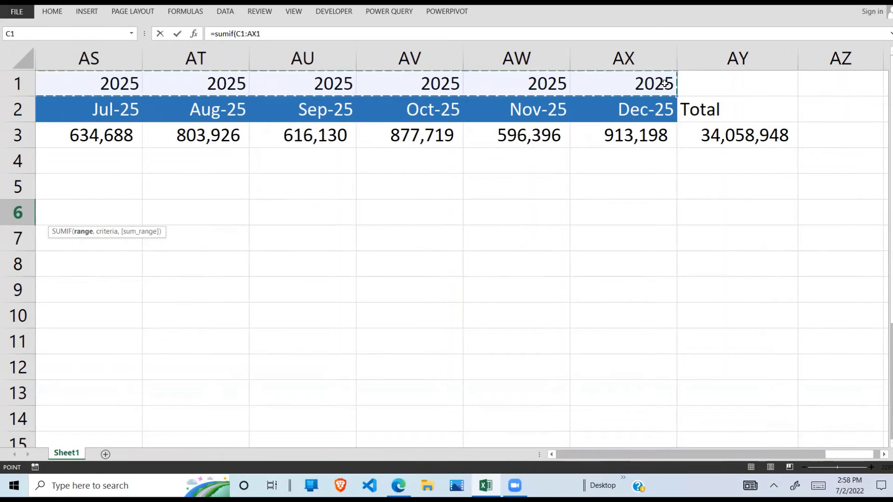
key("F4")
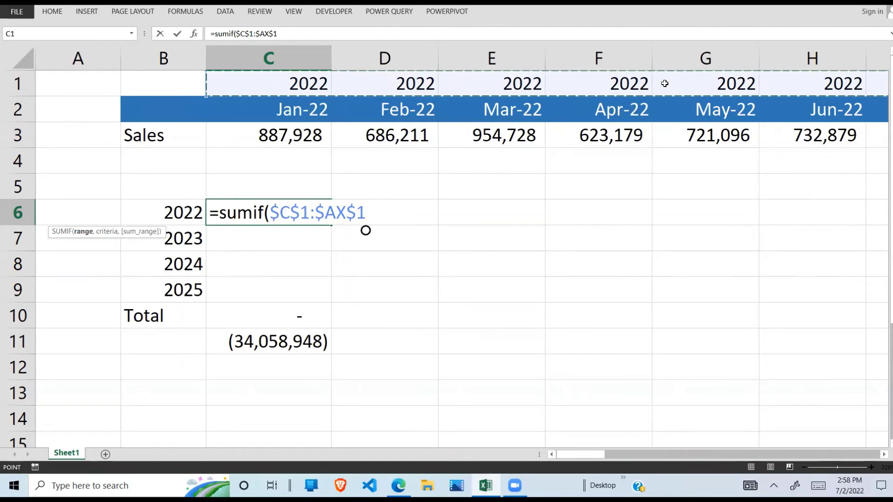
type(",")
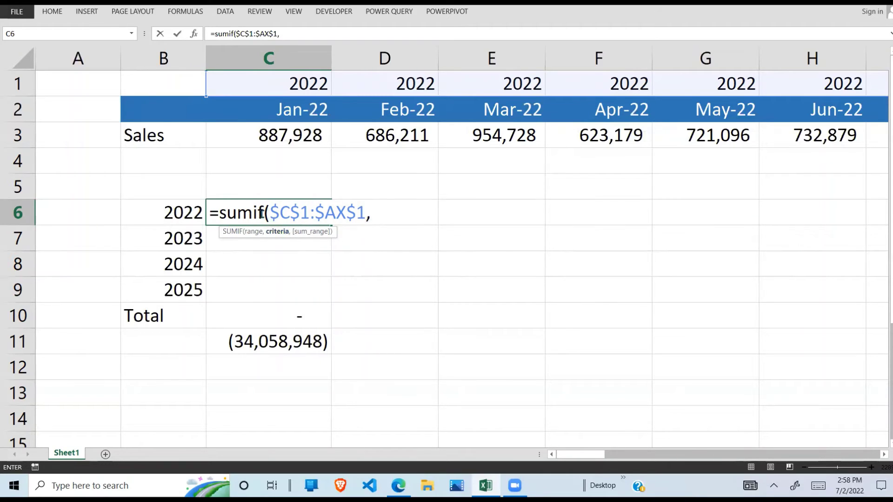
left_click(182, 216)
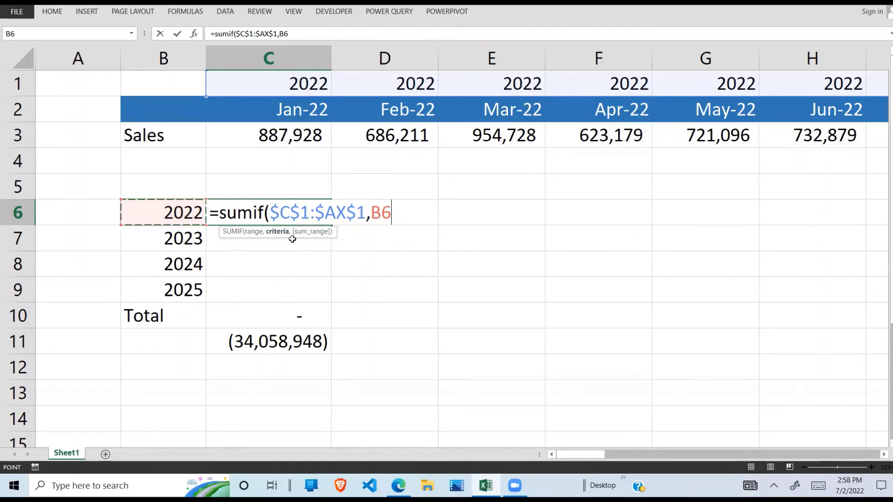
type(",")
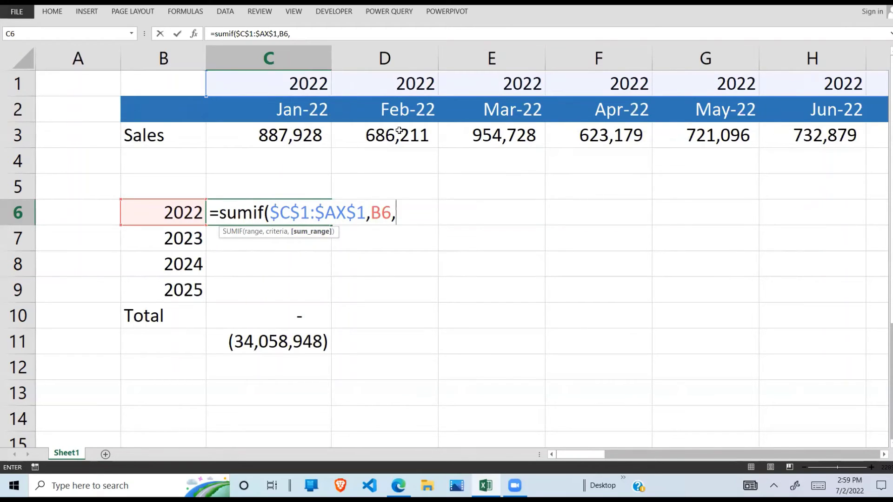
left_click_drag(254, 137, 873, 135)
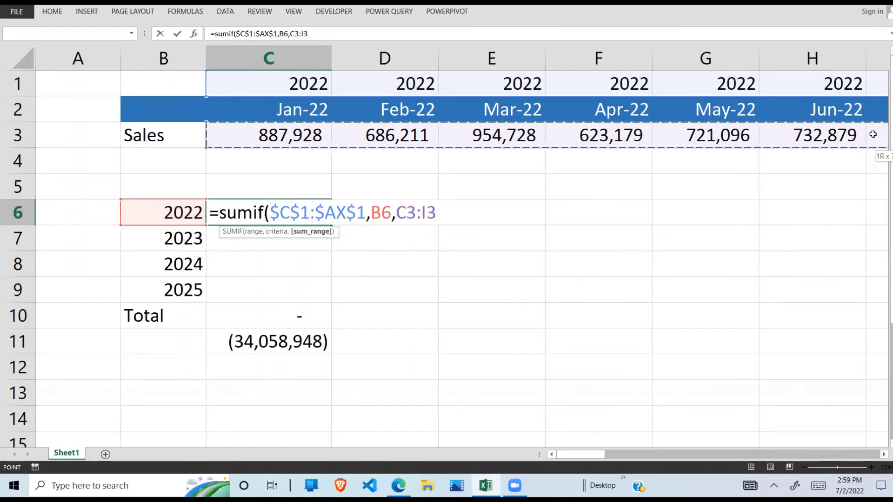
left_click_drag(873, 134, 666, 138)
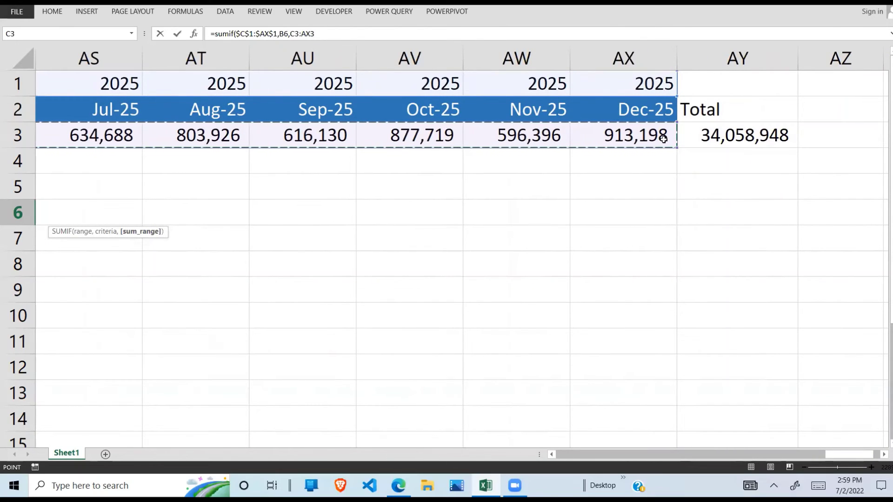
key("F4")
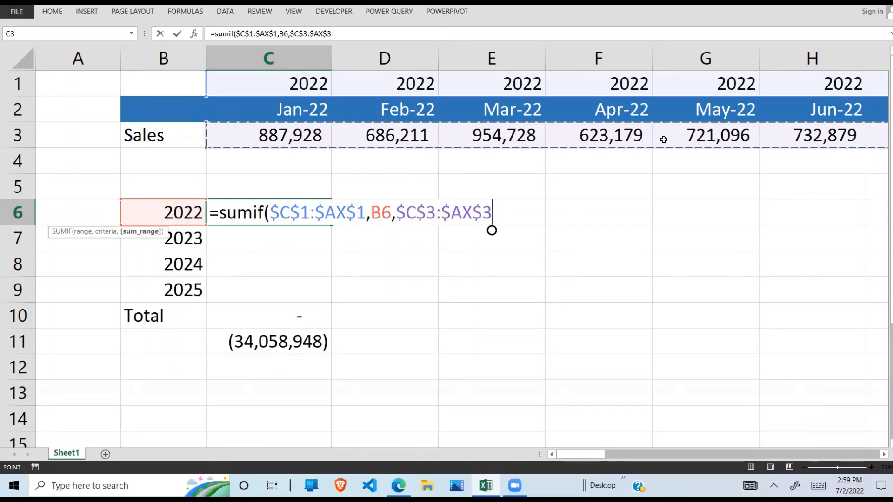
type(")")
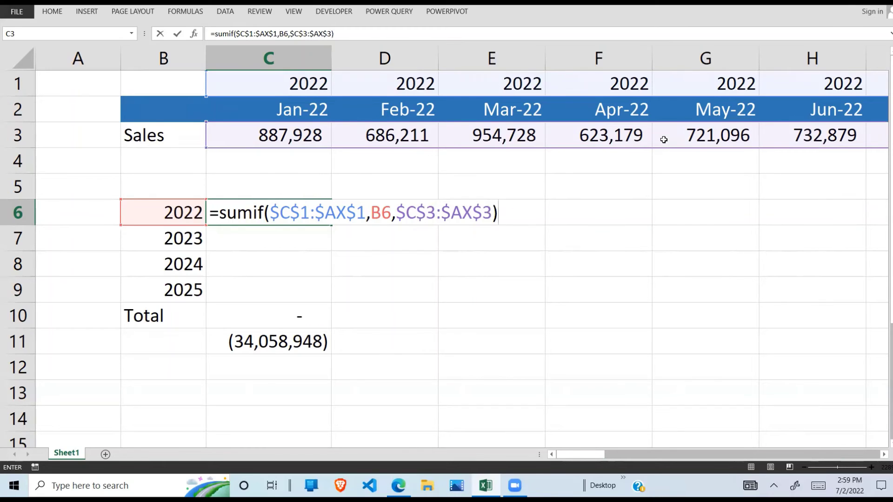
key("Return")
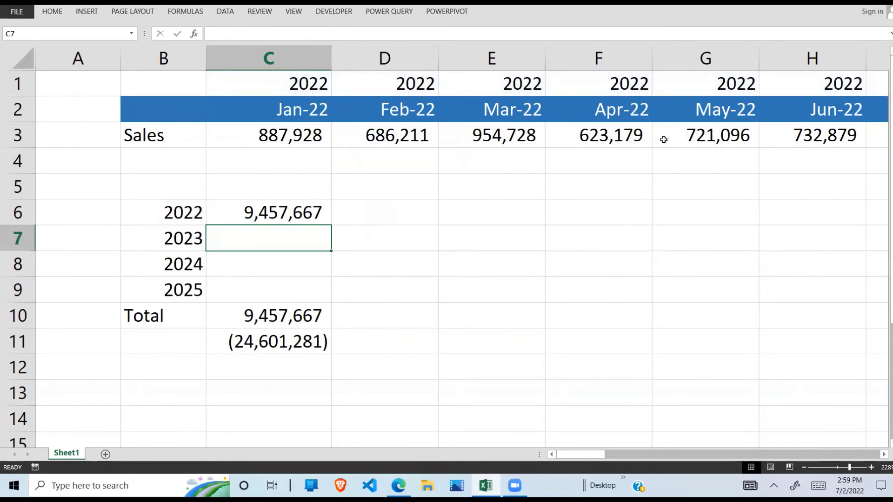
Check the SUMIF formula in C6 and compare its total with the sum of the selected January to December 2022 sales, C3:N3.
left_click(394, 215)
left_click(259, 218)
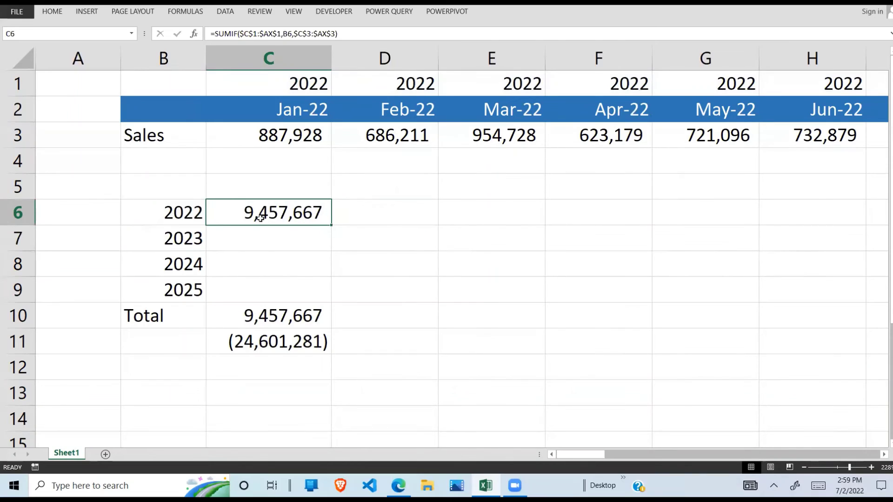
left_click(159, 222)
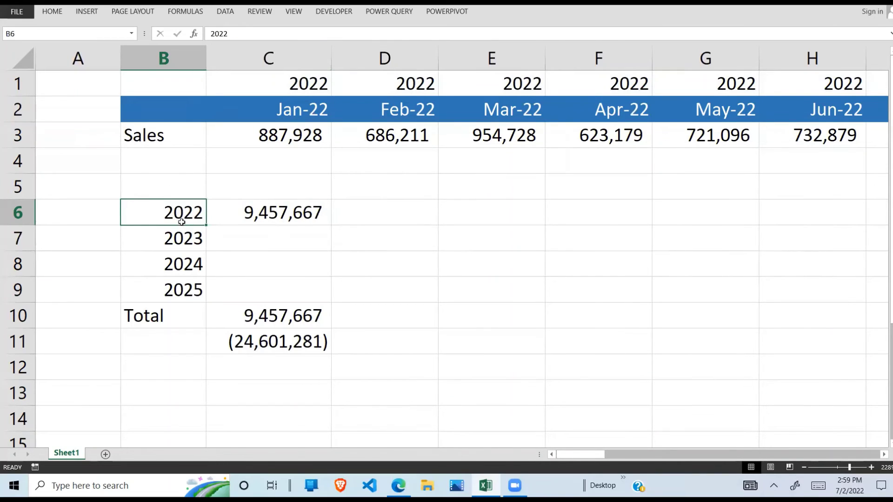
left_click(297, 209)
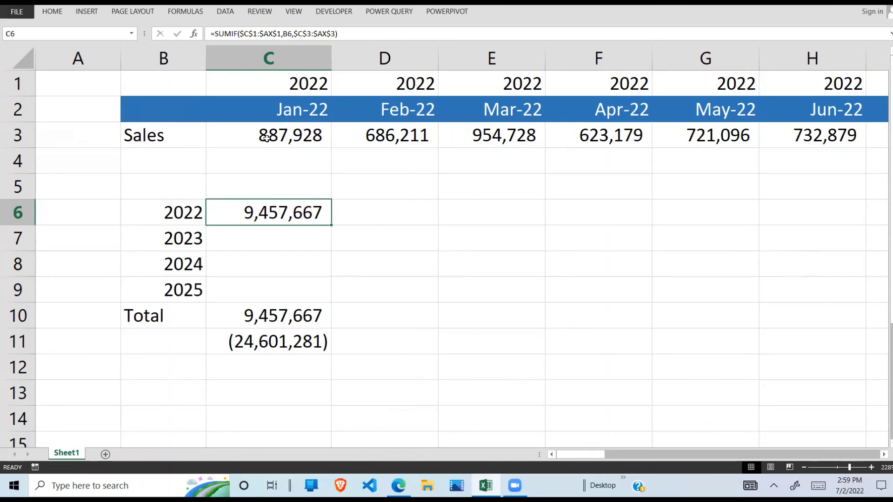
left_click_drag(266, 138, 544, 143)
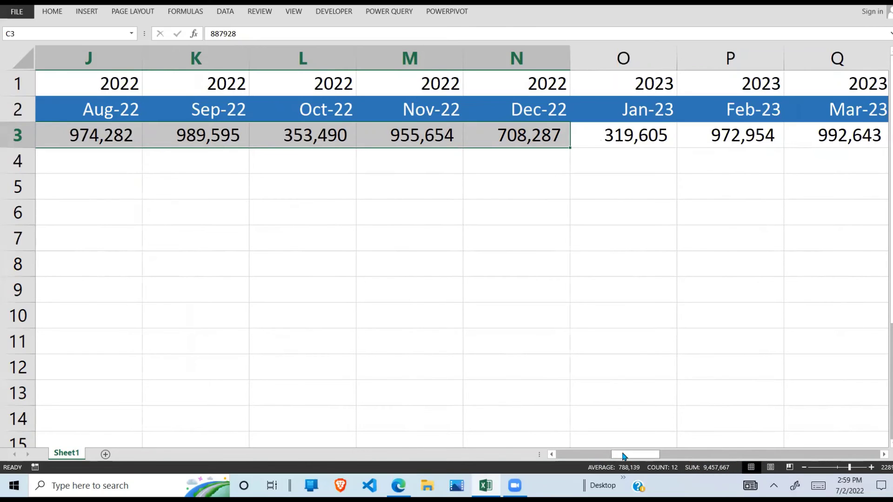
left_click_drag(623, 455, 493, 458)
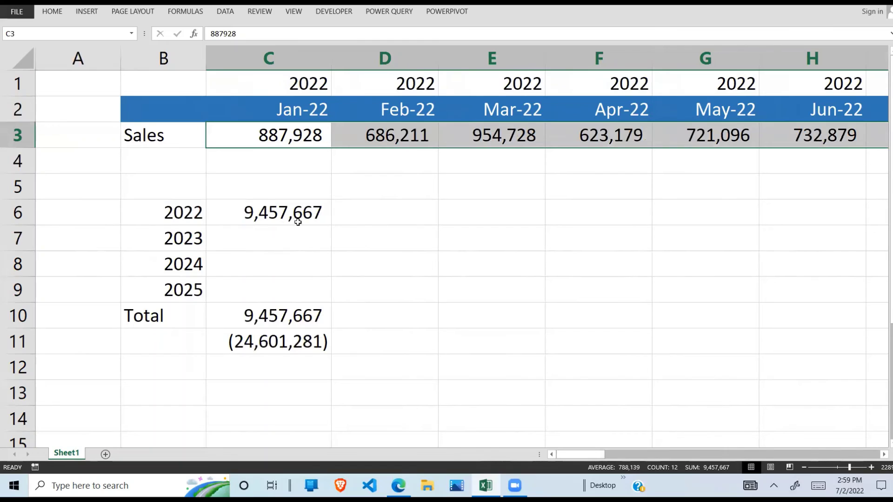
Fill the SUMIF formula from C6 down to C9 to total the sales for 2023, 2024 and 2025.
key("Tab")
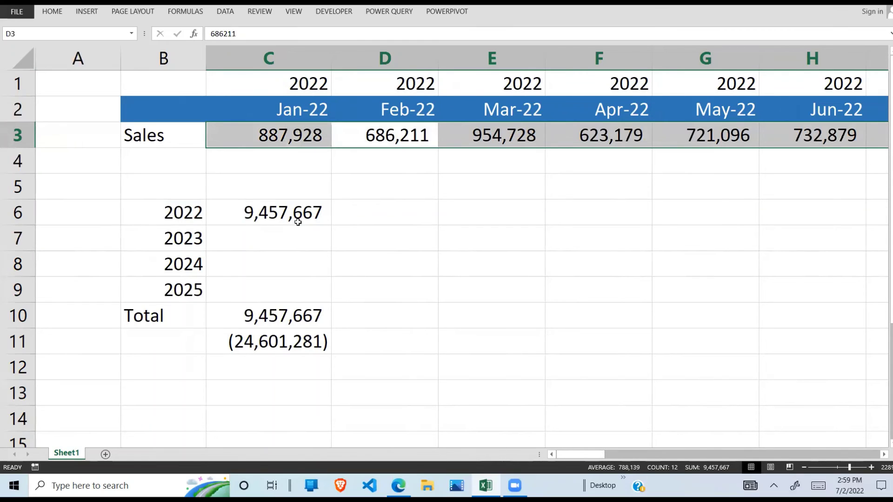
left_click(297, 256)
left_click(319, 204)
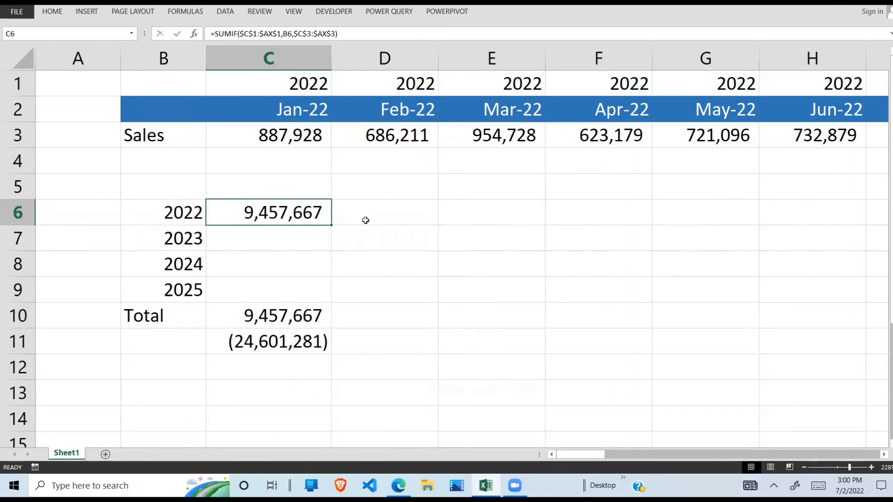
left_click_drag(330, 227, 333, 300)
left_click(339, 298)
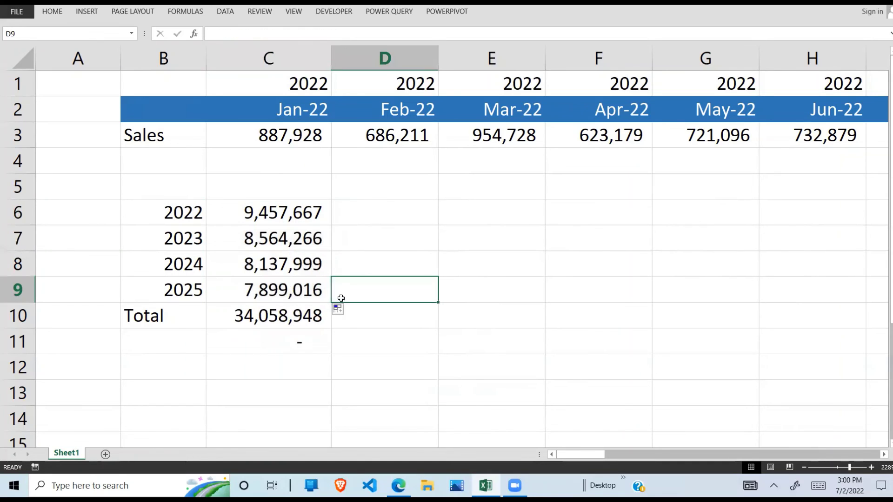
Check the SUM formula in C10 and trace the difference formula in C11 to the monthly sales total in AY3.
left_click(308, 304)
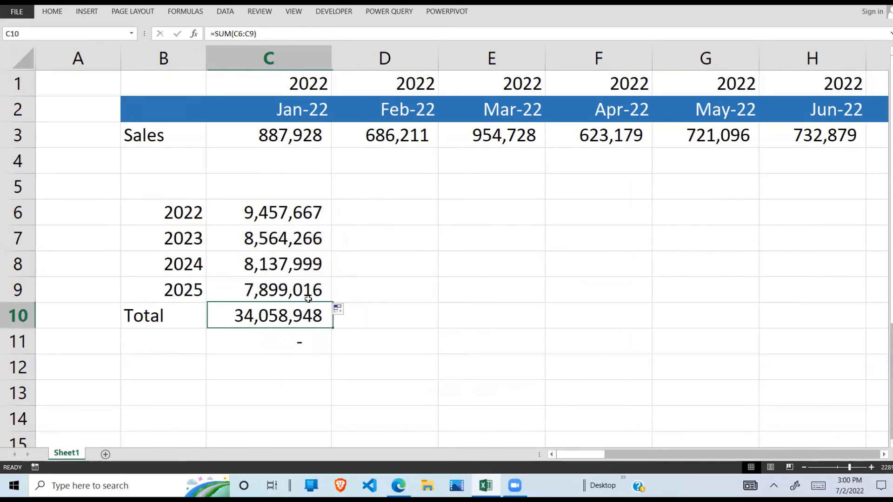
double_click(296, 320)
key("Return")
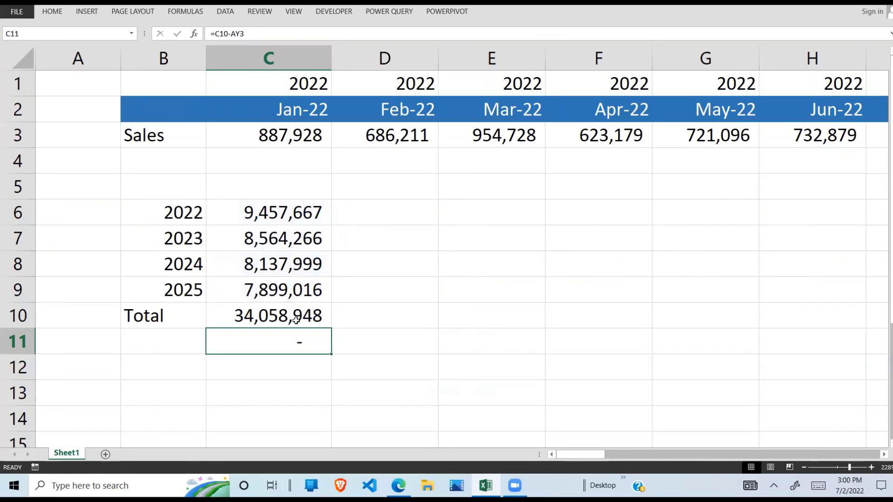
left_click(275, 315)
double_click(298, 347)
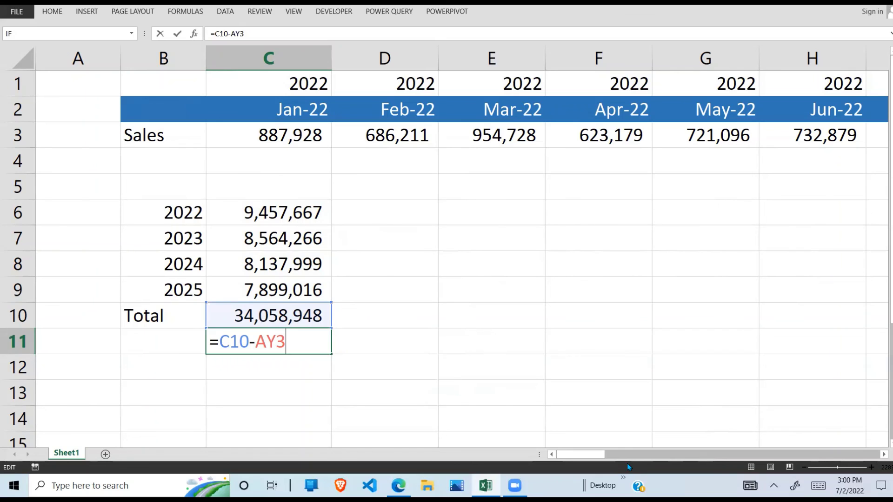
left_click_drag(597, 454, 870, 431)
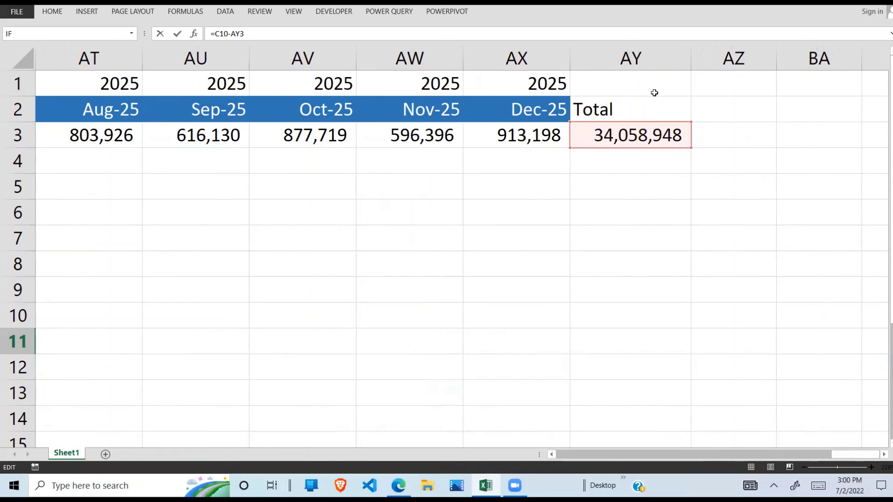
left_click(714, 454)
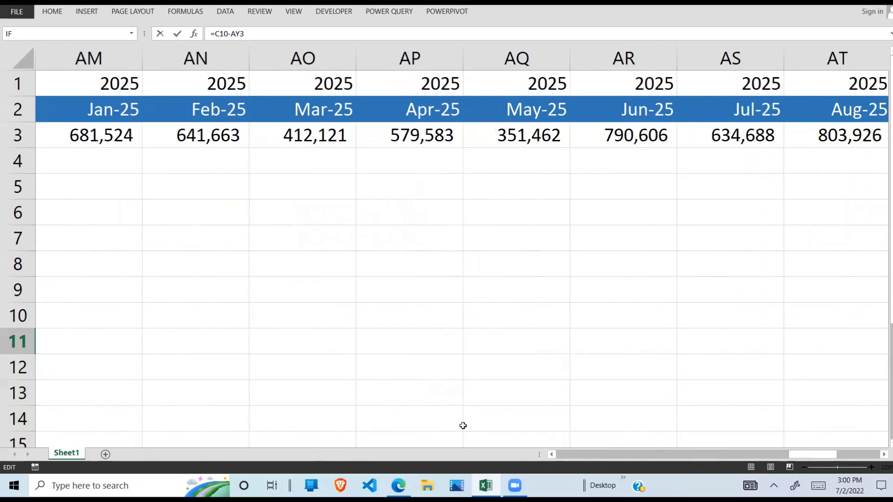
left_click_drag(551, 454, 552, 458)
key("Return")
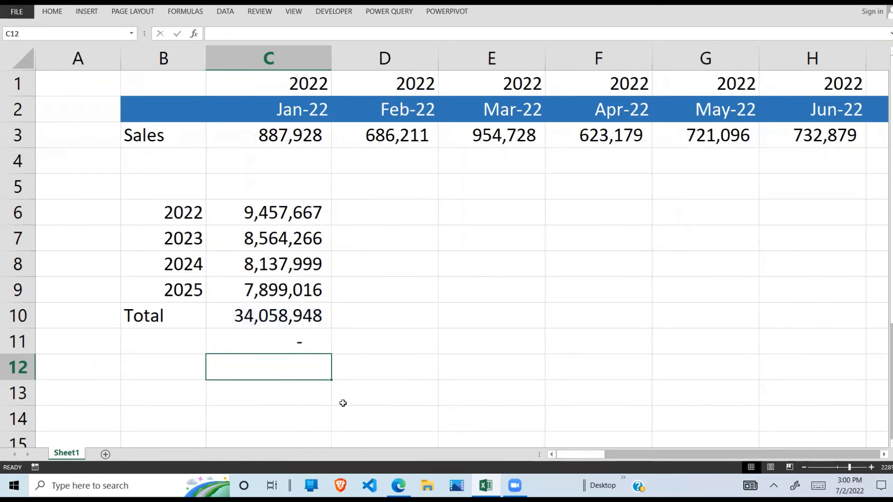
Review the difference in C11, the yearly totals in C6:C9 and the SUMIF formula for 2025 in C9.
left_click(286, 342)
left_click_drag(295, 205, 309, 289)
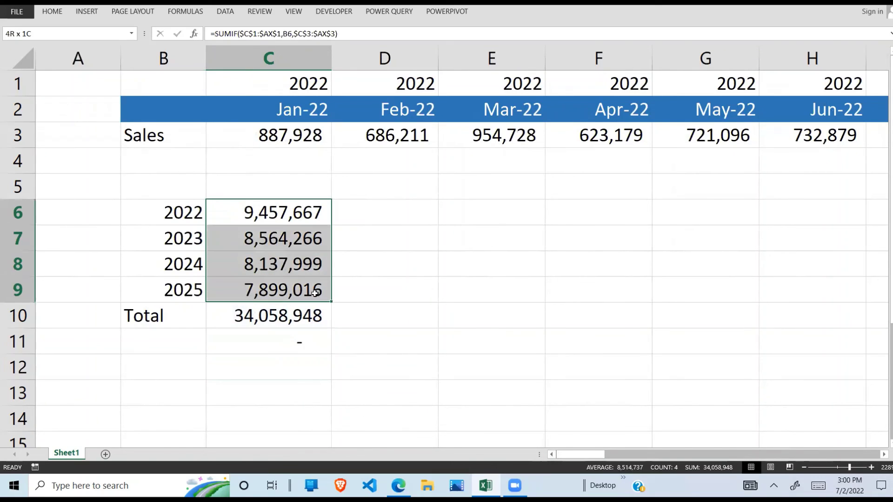
left_click(372, 291)
left_click(253, 287)
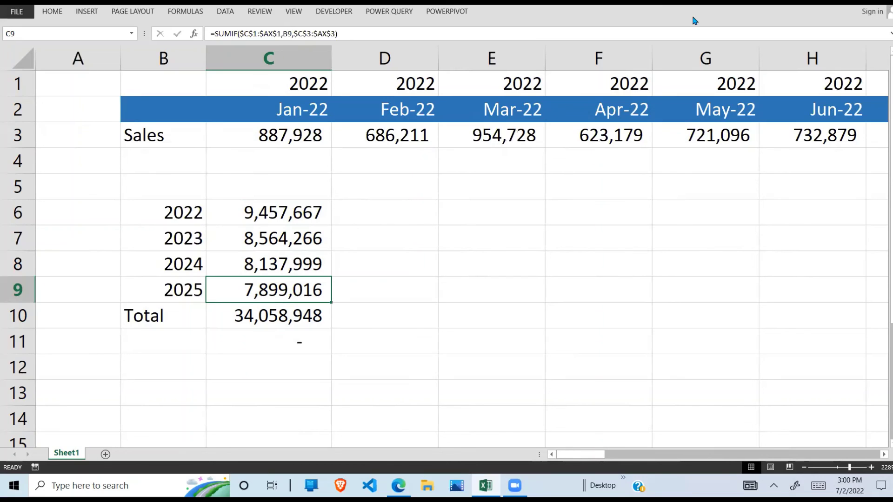
key("F2")
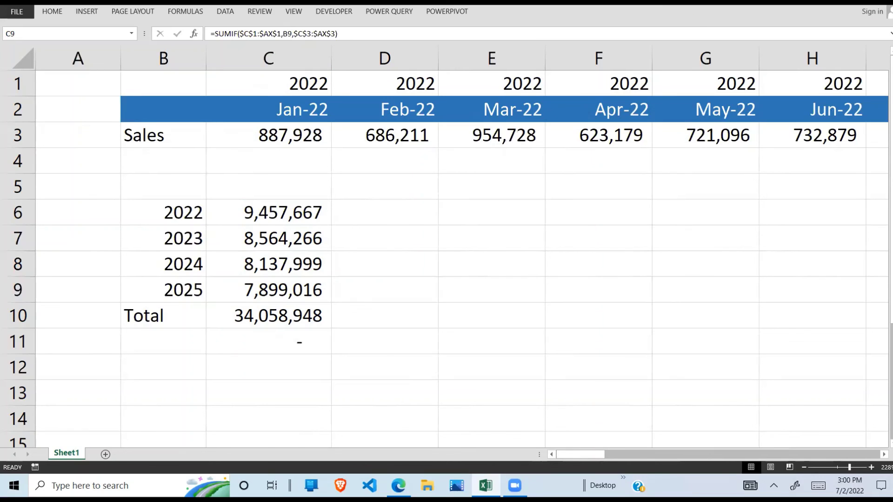